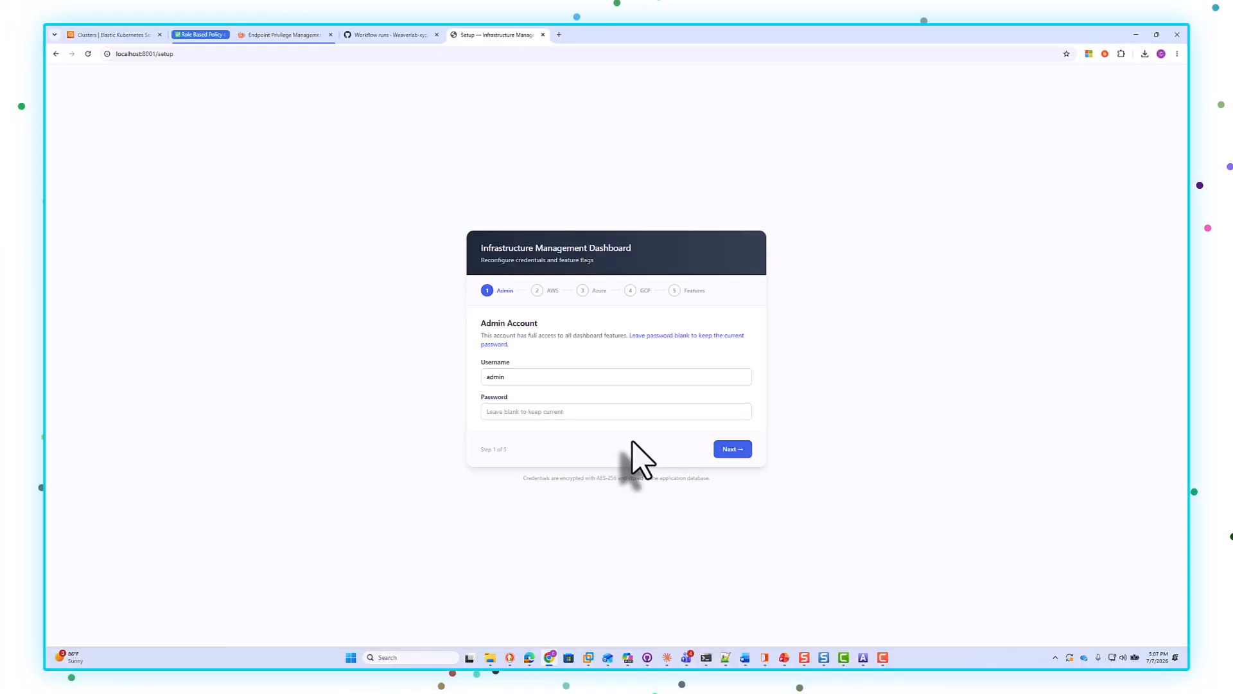
# Step: List the running Docker containers in the terminal alongside the setup wizard
pyautogui.doubleClick(504, 376)
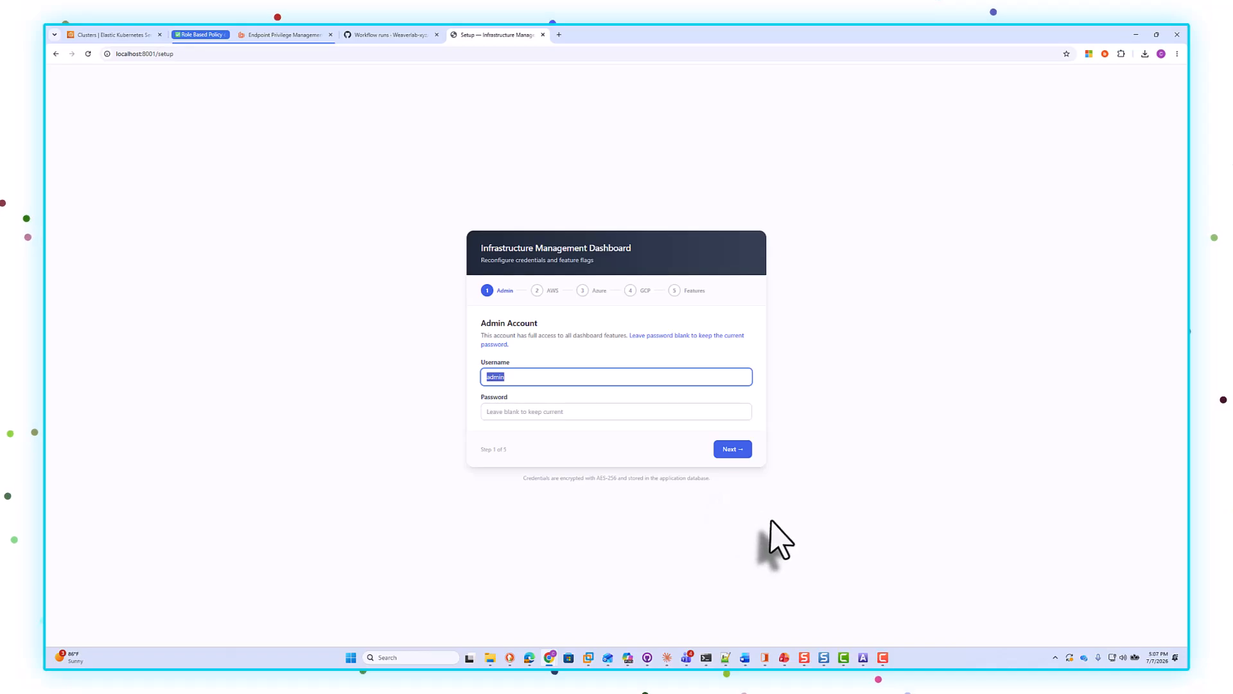
pyautogui.click(706, 658)
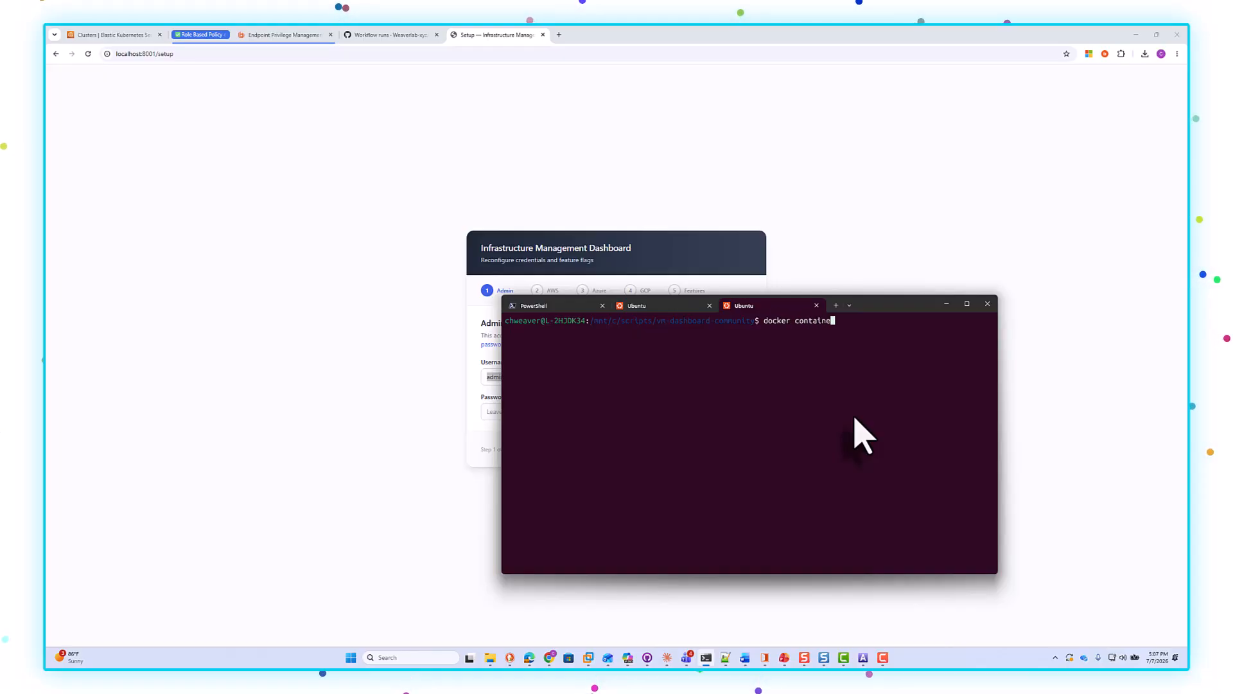
pyautogui.press('Return')
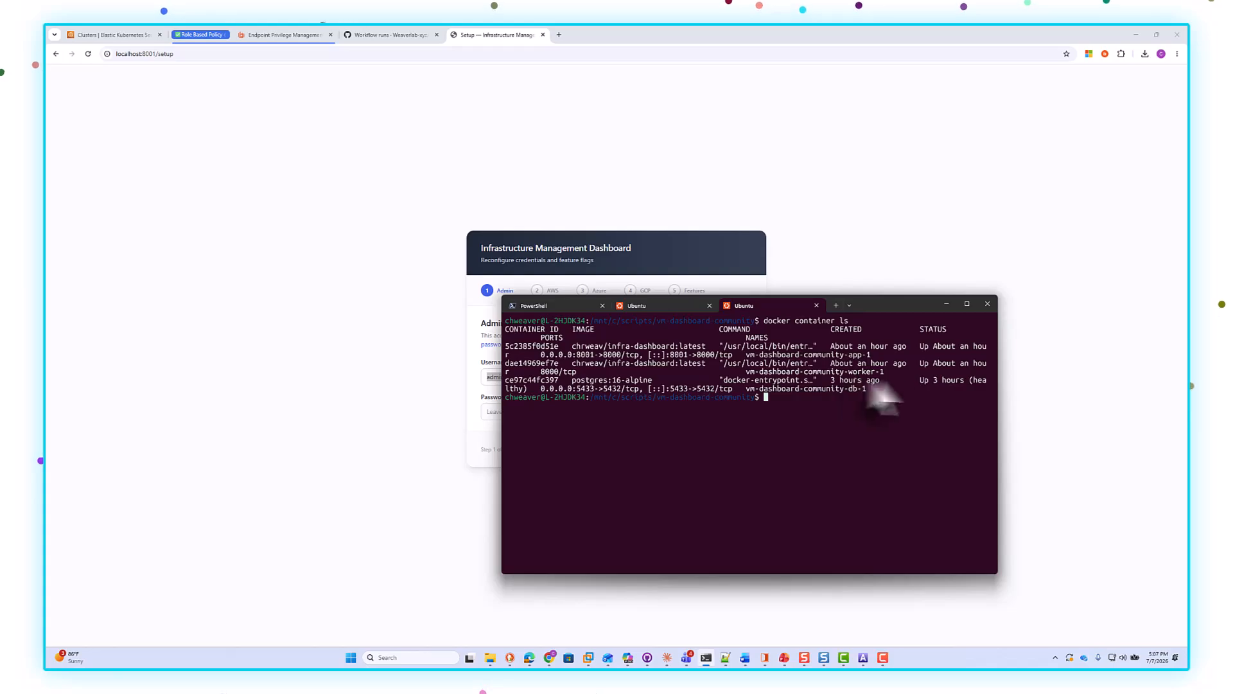
pyautogui.click(947, 304)
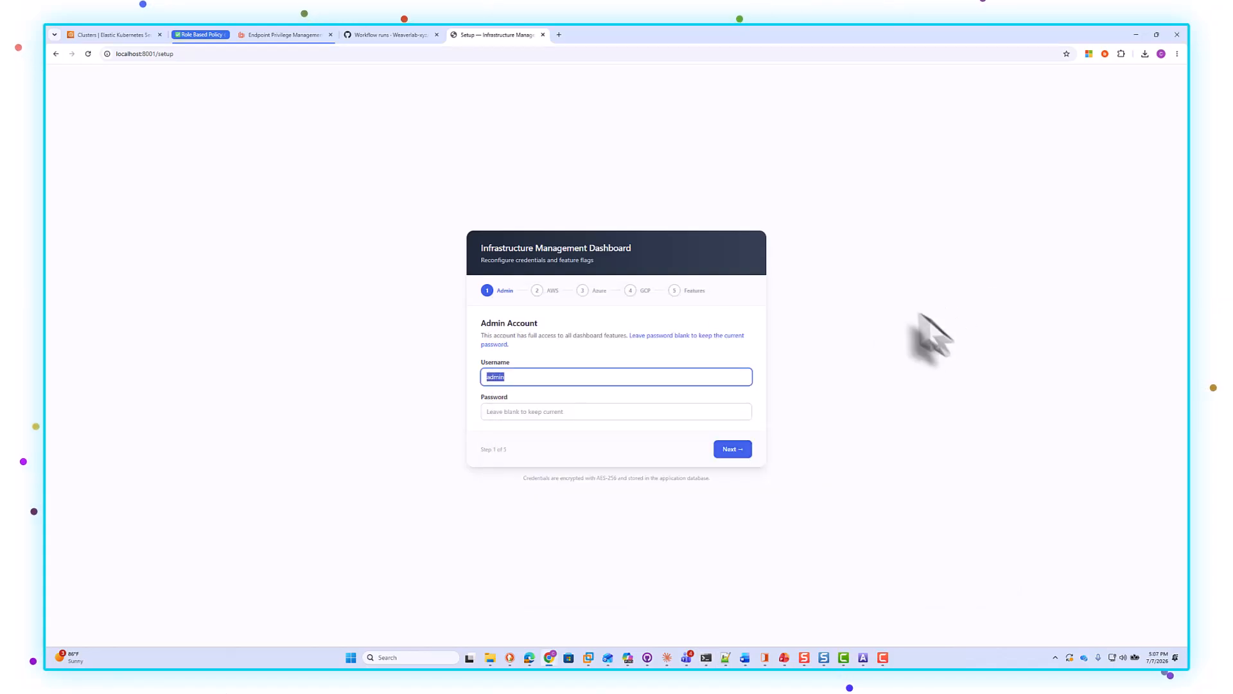
# Step: Keep the admin account and AWS credential settings and advance to the Azure credentials step
pyautogui.click(730, 450)
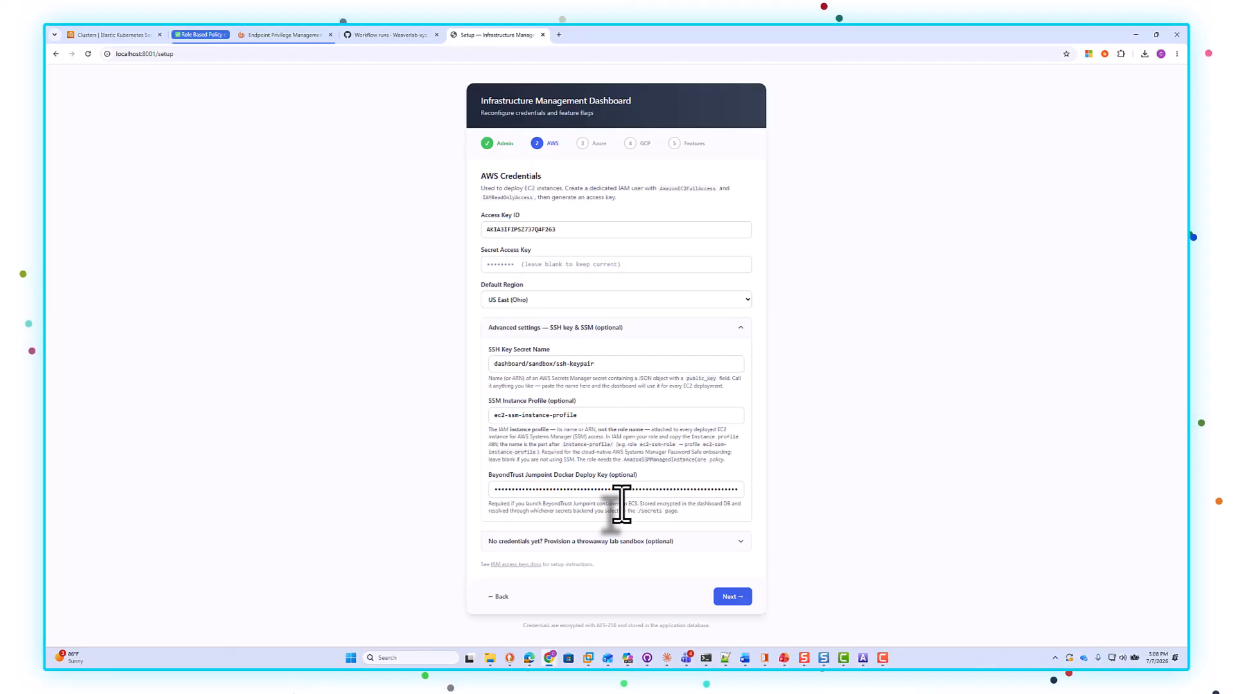
pyautogui.tripleClick(616, 364)
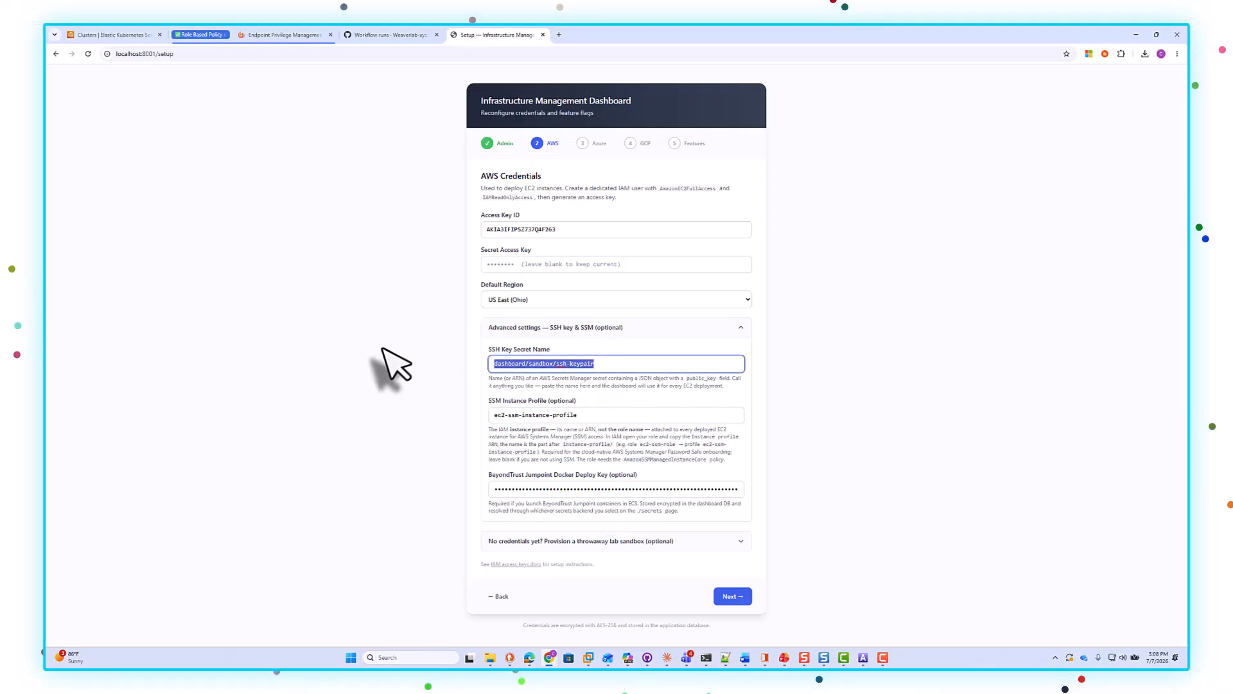
pyautogui.tripleClick(636, 415)
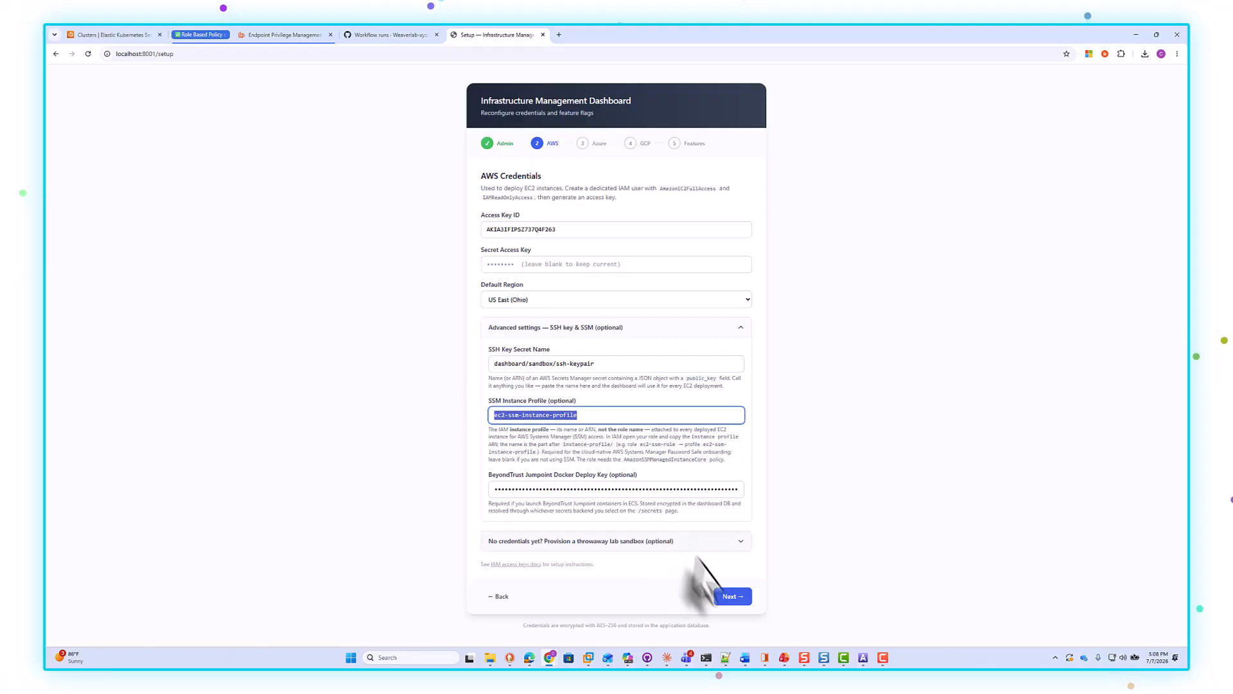
pyautogui.click(732, 596)
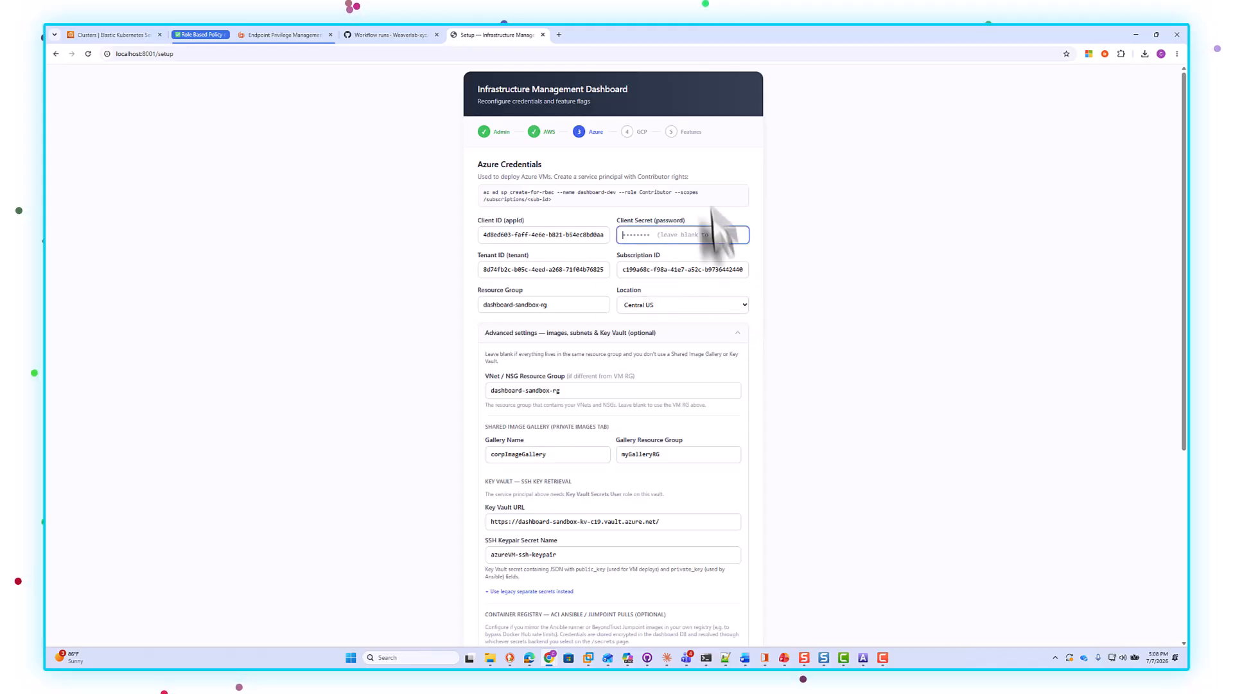
# Step: Review the Azure credentials and advanced registry settings, then continue to the GCP step
pyautogui.click(714, 235)
pyautogui.scroll(-1, 726, 271)
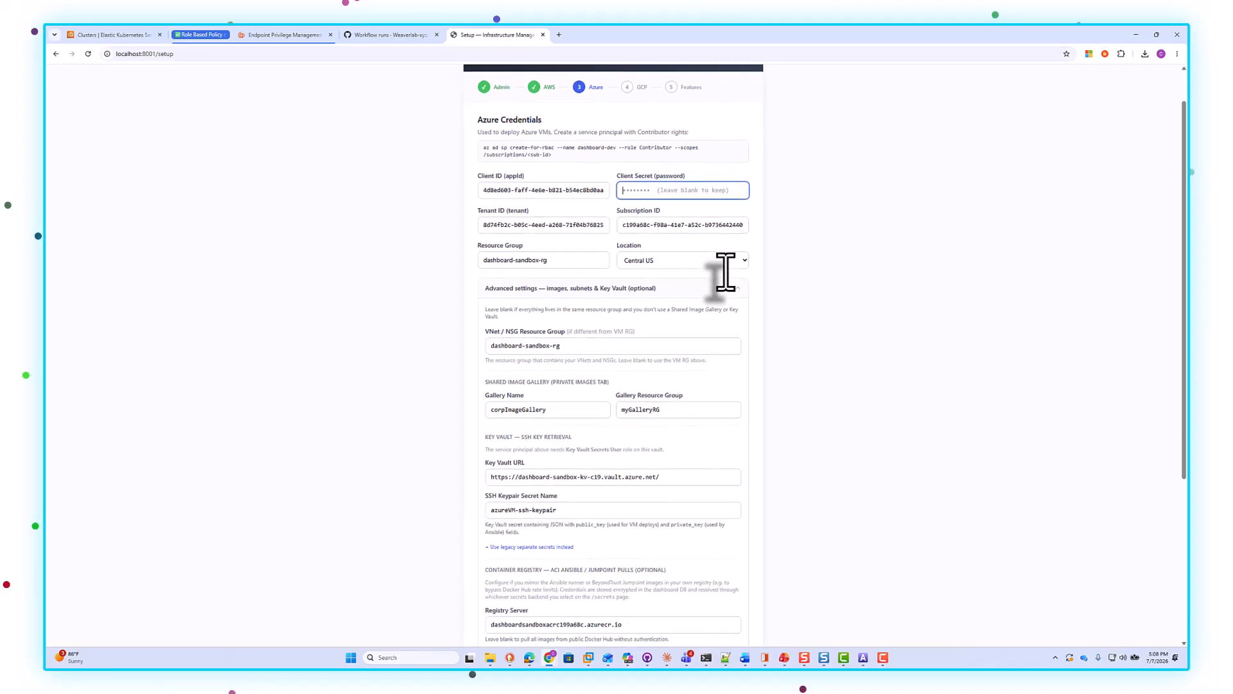
pyautogui.scroll(-3, 749, 321)
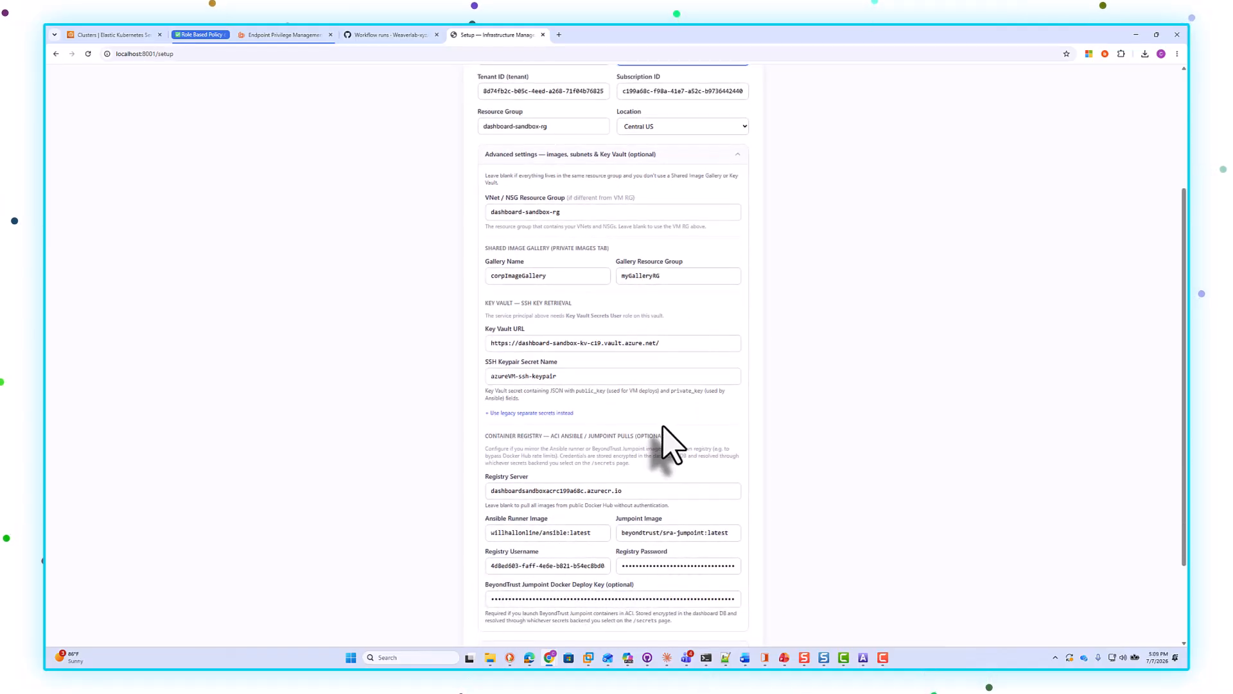
pyautogui.scroll(1, 665, 427)
pyautogui.scroll(-2, 638, 431)
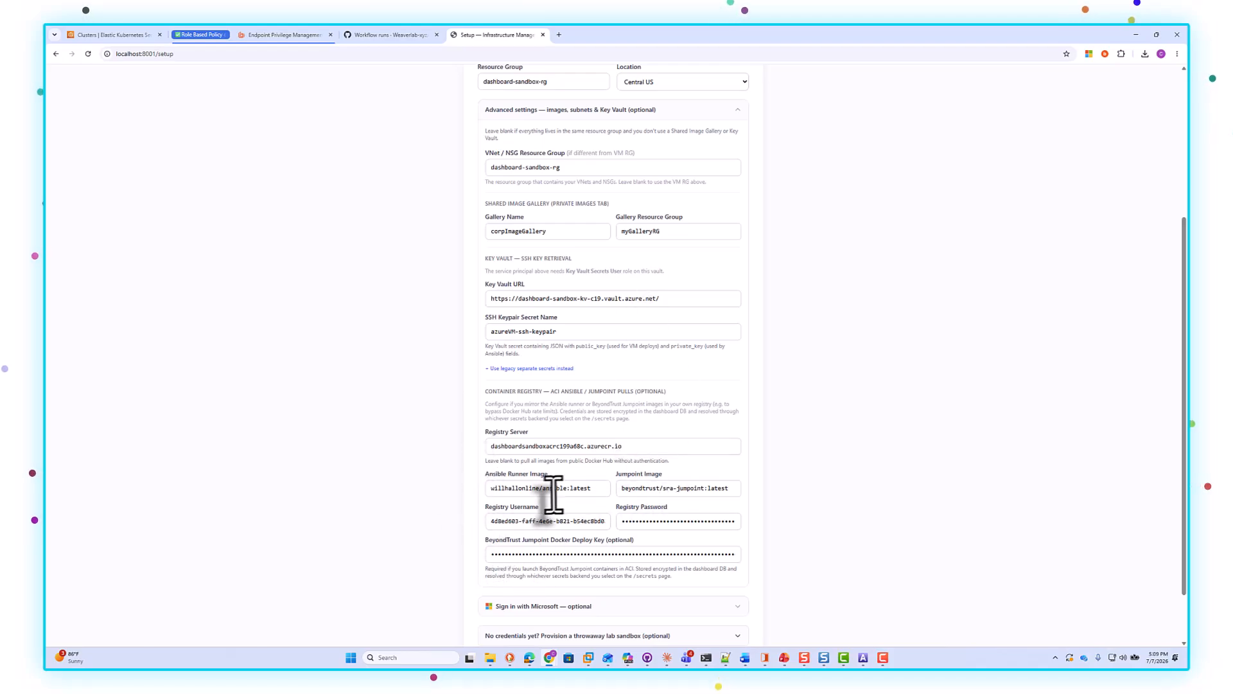
pyautogui.click(643, 446)
pyautogui.hotkey('ctrl', 'a')
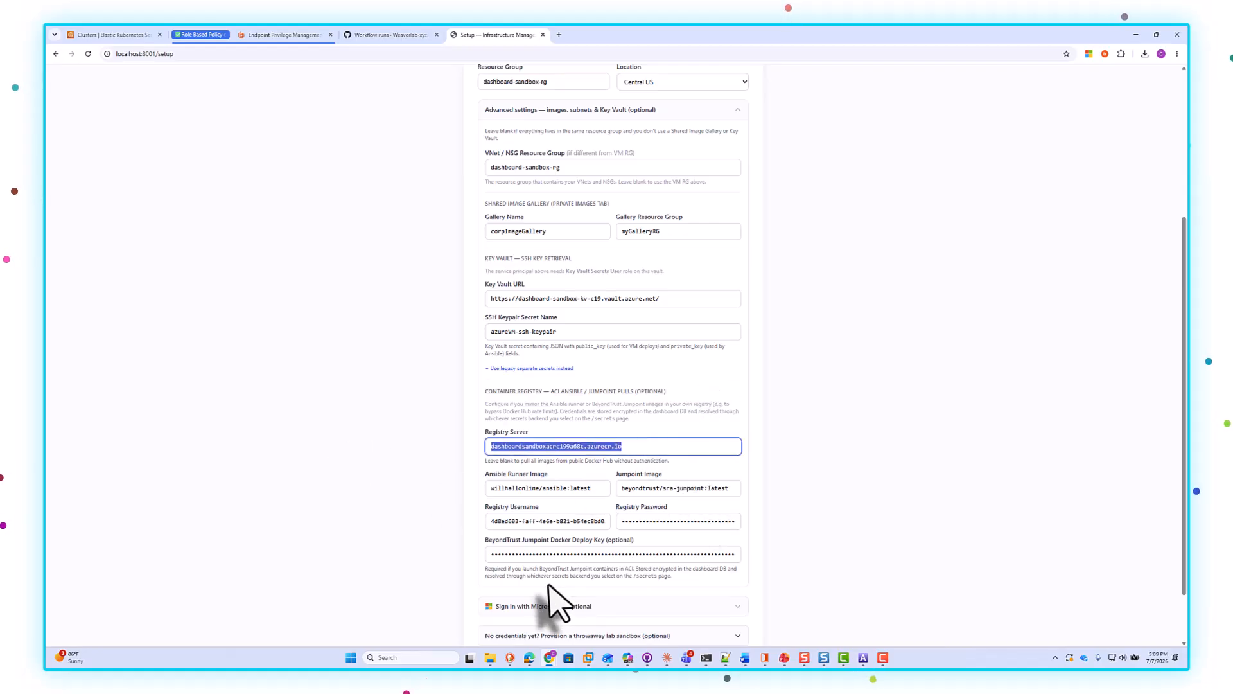
pyautogui.scroll(1, 628, 490)
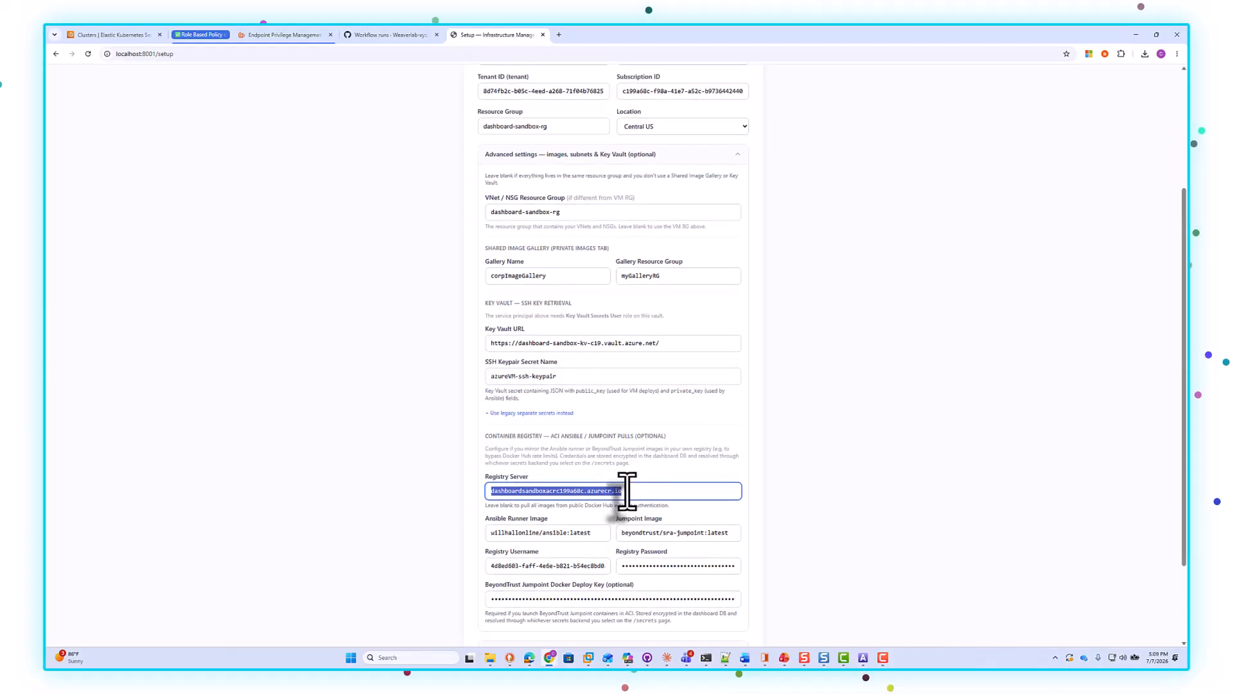
pyautogui.scroll(-2, 621, 490)
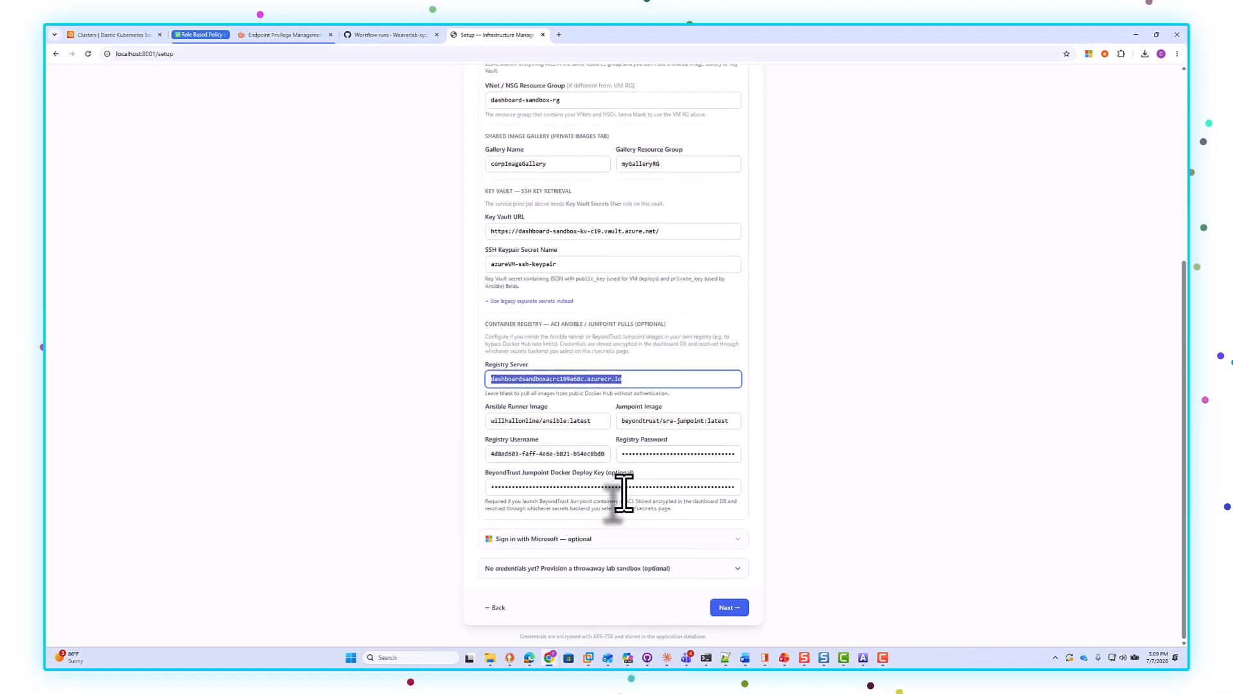
pyautogui.scroll(5, 619, 570)
pyautogui.scroll(1, 623, 494)
pyautogui.scroll(-6, 622, 424)
pyautogui.click(723, 610)
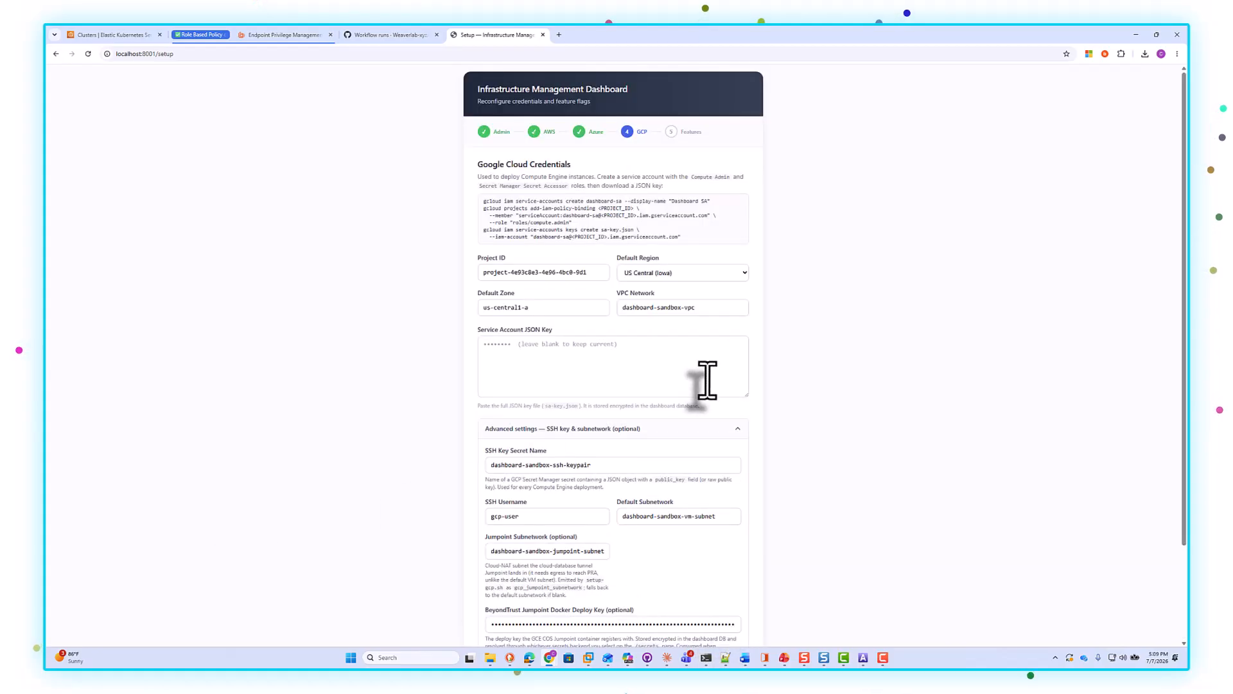
# Step: Review the GCP credentials and SSH settings and finish the setup wizard
pyautogui.scroll(-1, 706, 380)
pyautogui.scroll(-1, 706, 380)
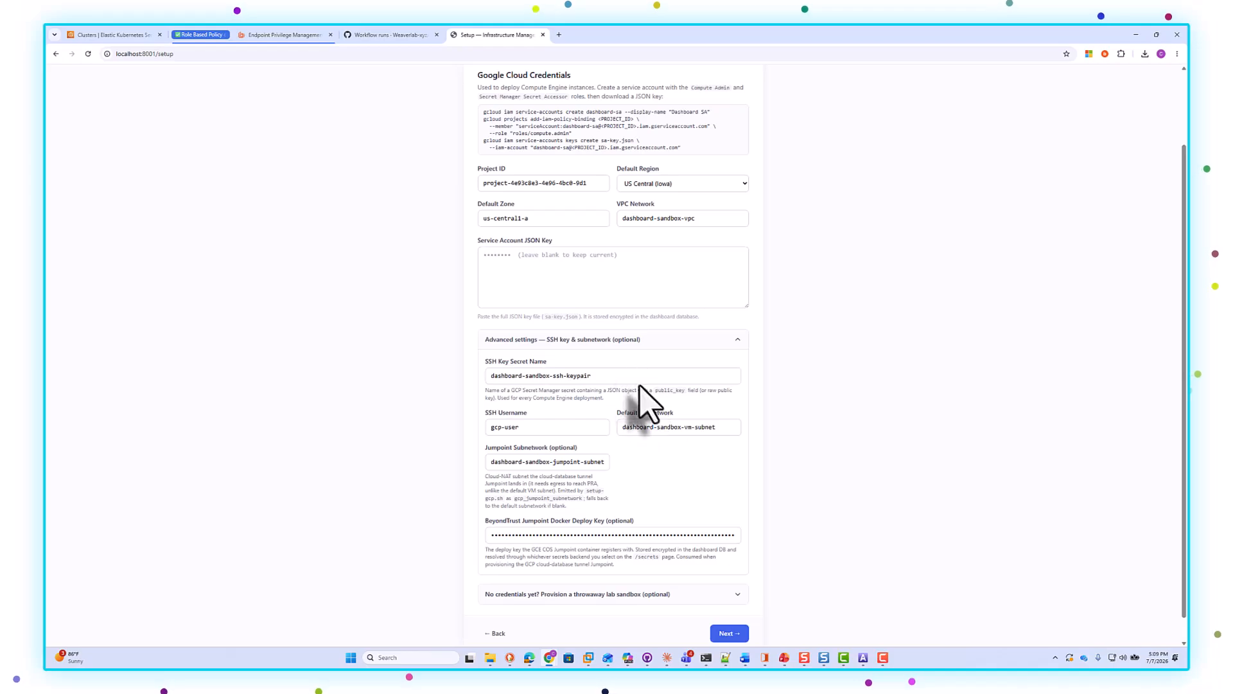
pyautogui.moveTo(627, 378); pyautogui.dragTo(289, 381)
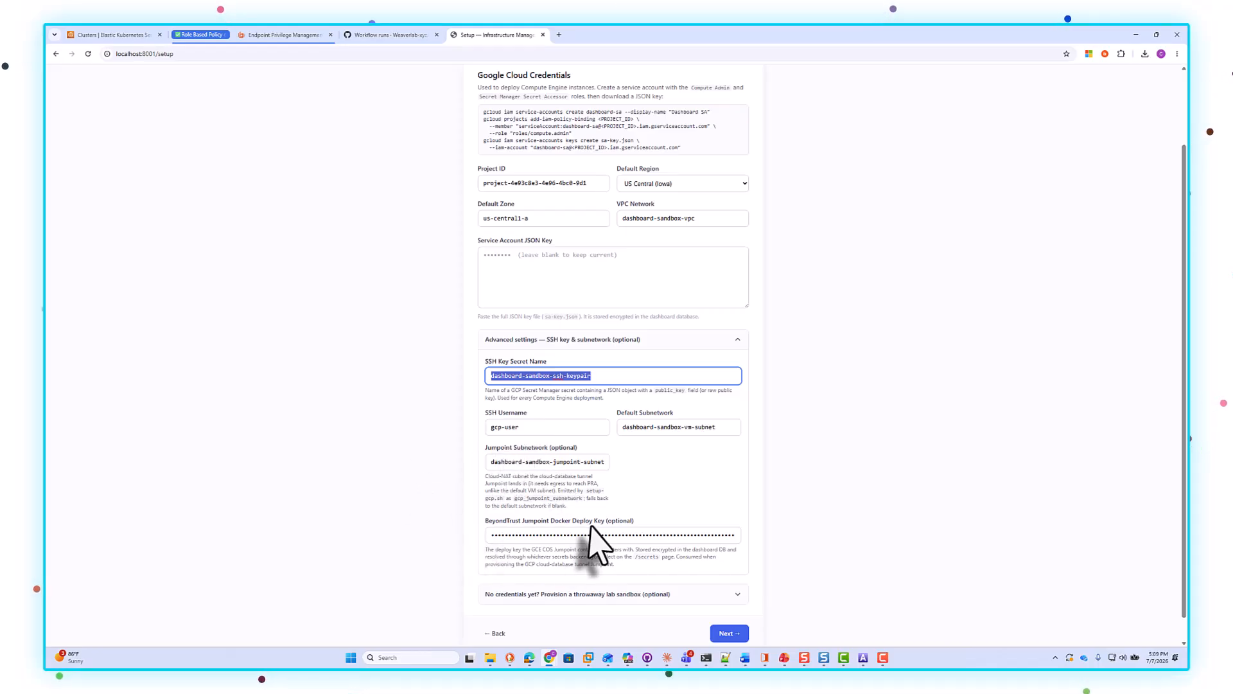
pyautogui.scroll(2, 652, 523)
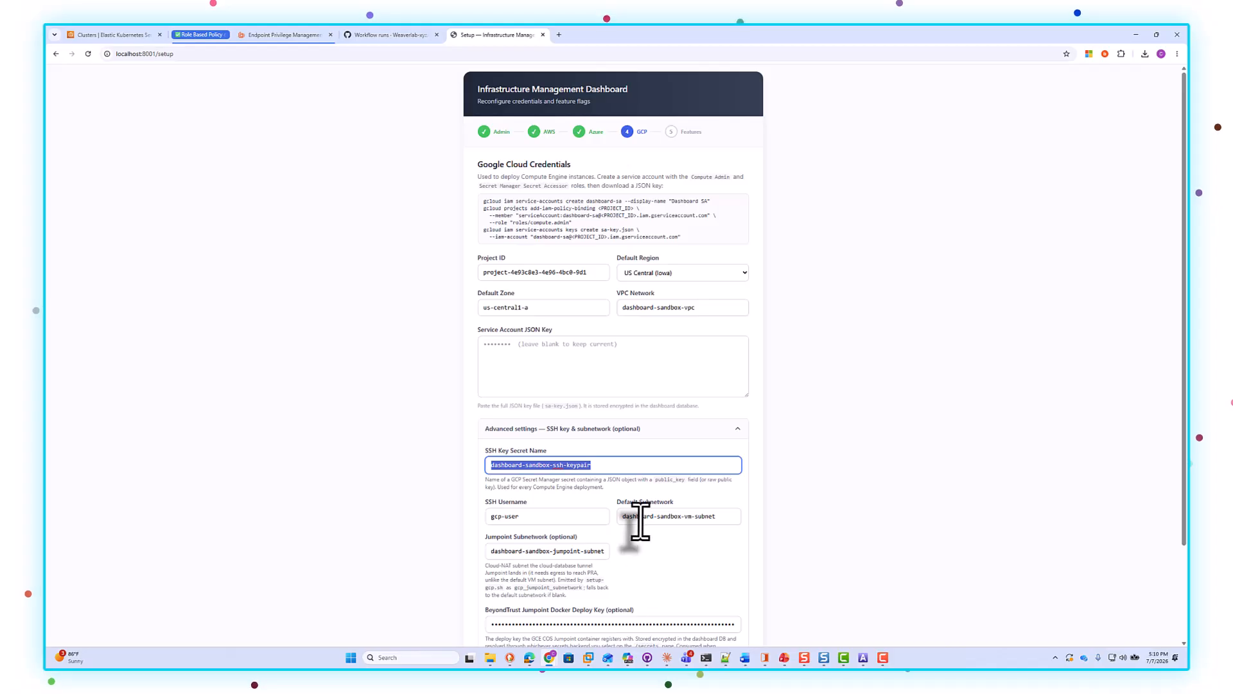
pyautogui.scroll(-2, 641, 518)
pyautogui.click(729, 607)
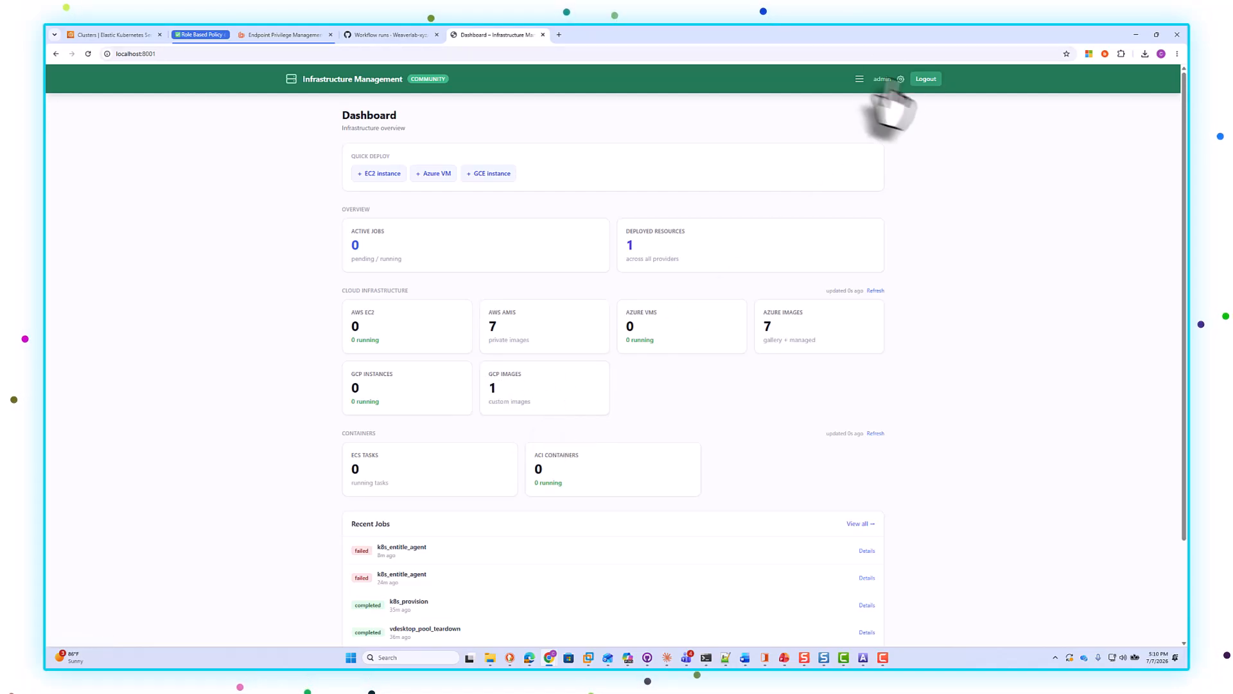
# Step: Open the AWS section and its Build Image form
pyautogui.click(860, 78)
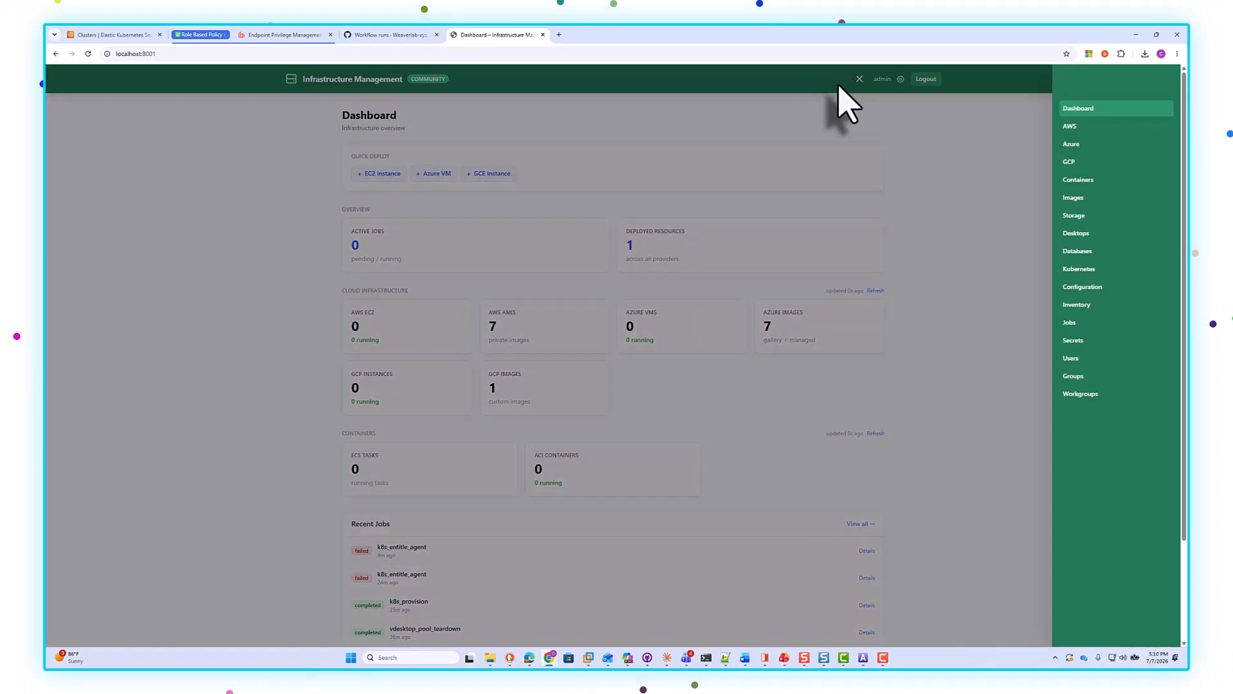
pyautogui.click(1074, 129)
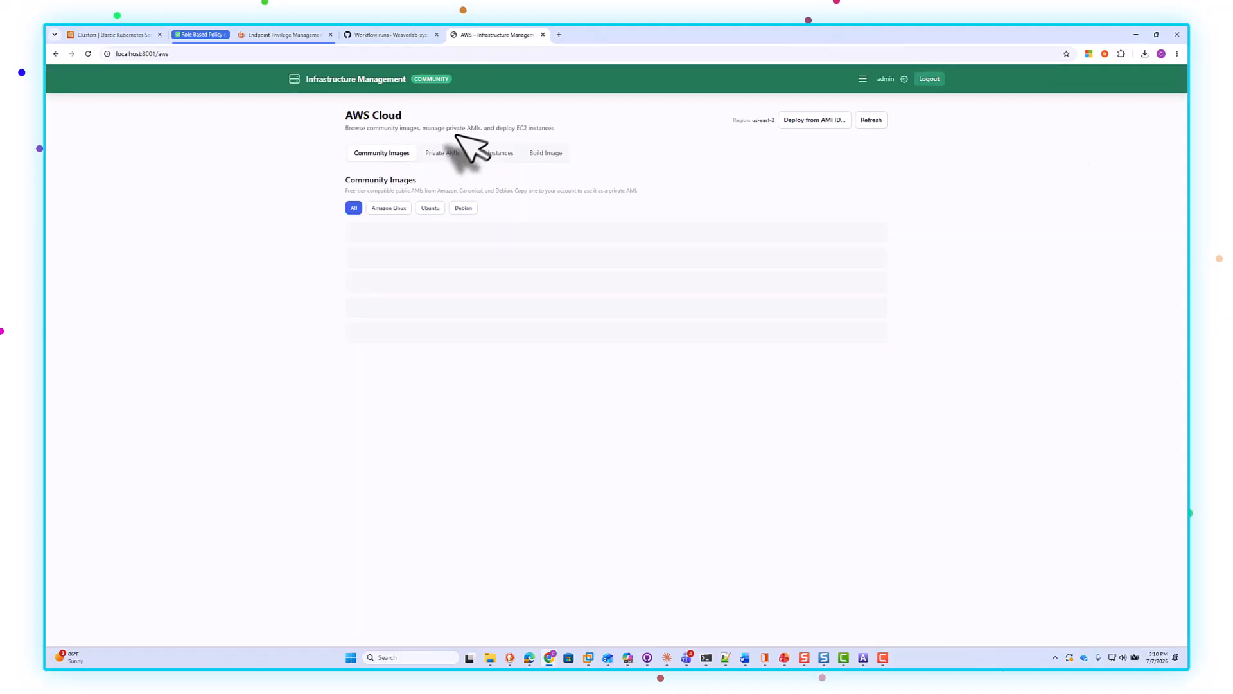
pyautogui.click(536, 154)
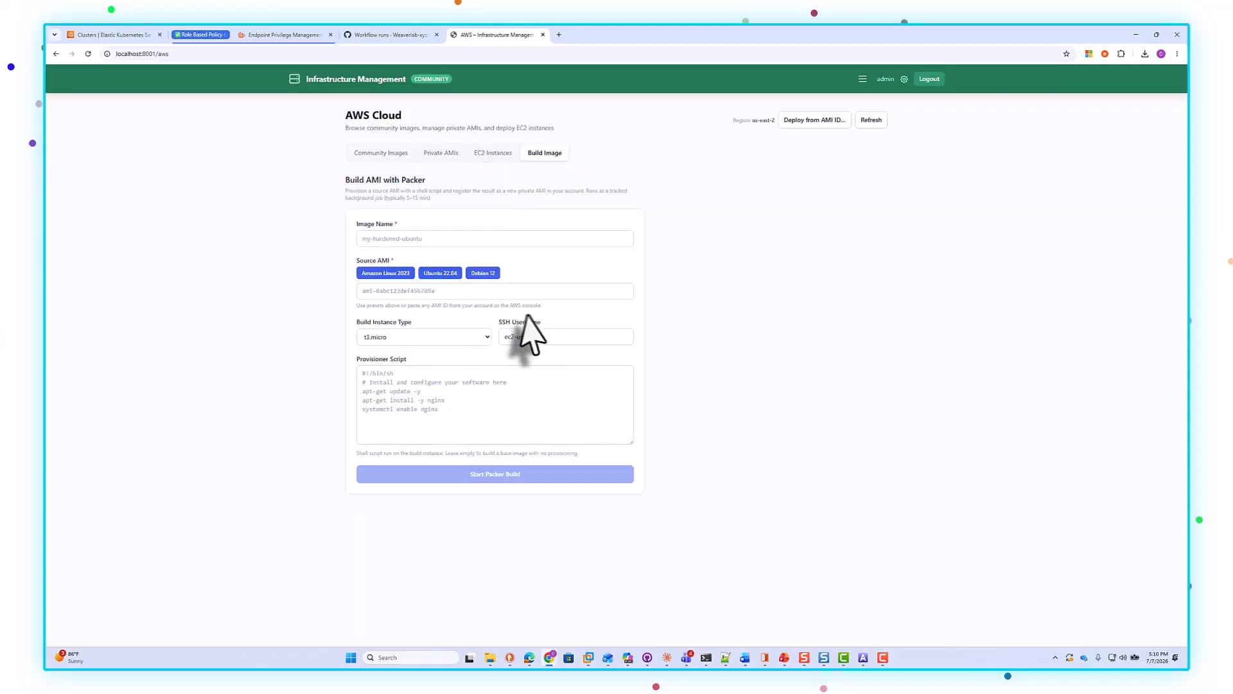
# Step: Load the bt-ready-debian.sh provisioner script from storage
pyautogui.click(375, 240)
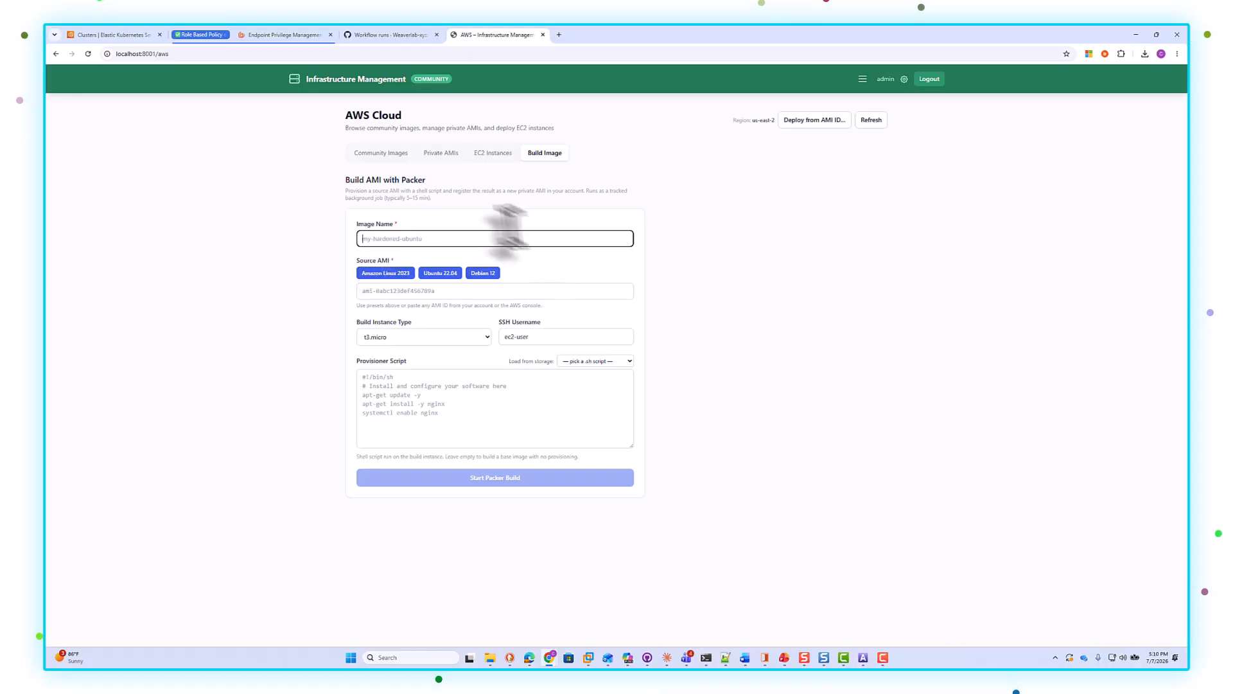
pyautogui.click(596, 361)
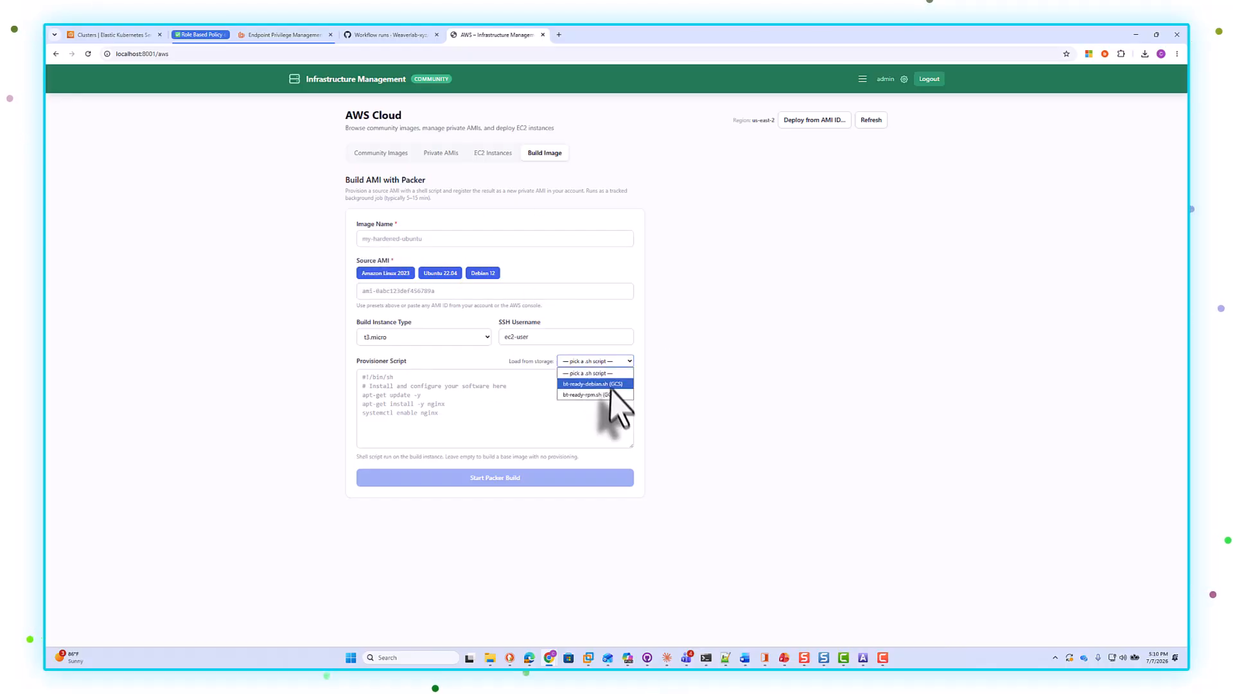
pyautogui.click(571, 384)
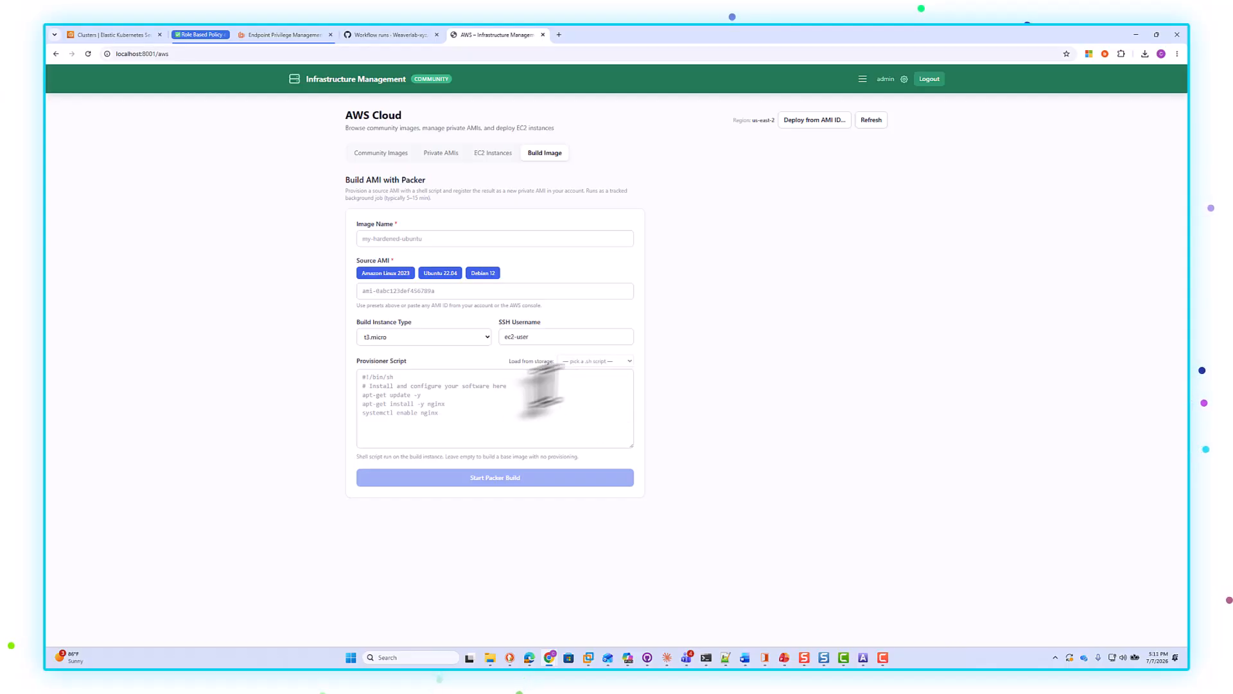
# Step: Copy BT_AUTOPATCH from the script and add it as an environment variable with value 1
pyautogui.scroll(-3, 449, 403)
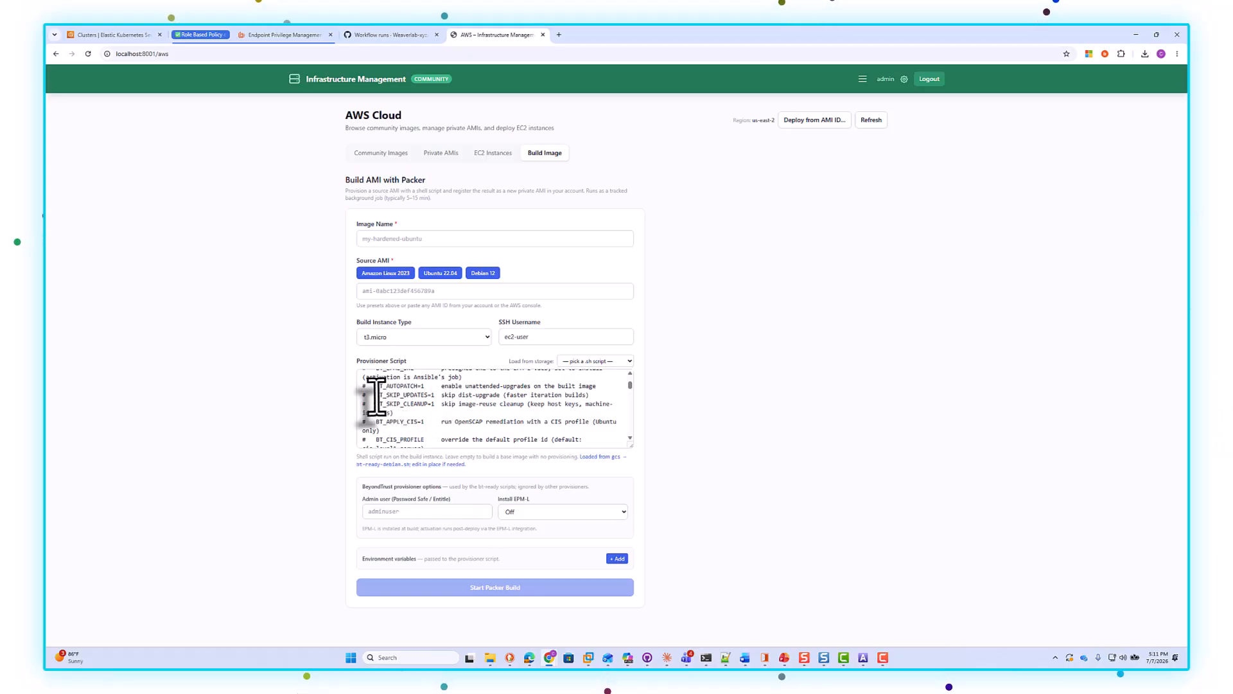
pyautogui.moveTo(374, 386); pyautogui.dragTo(414, 386)
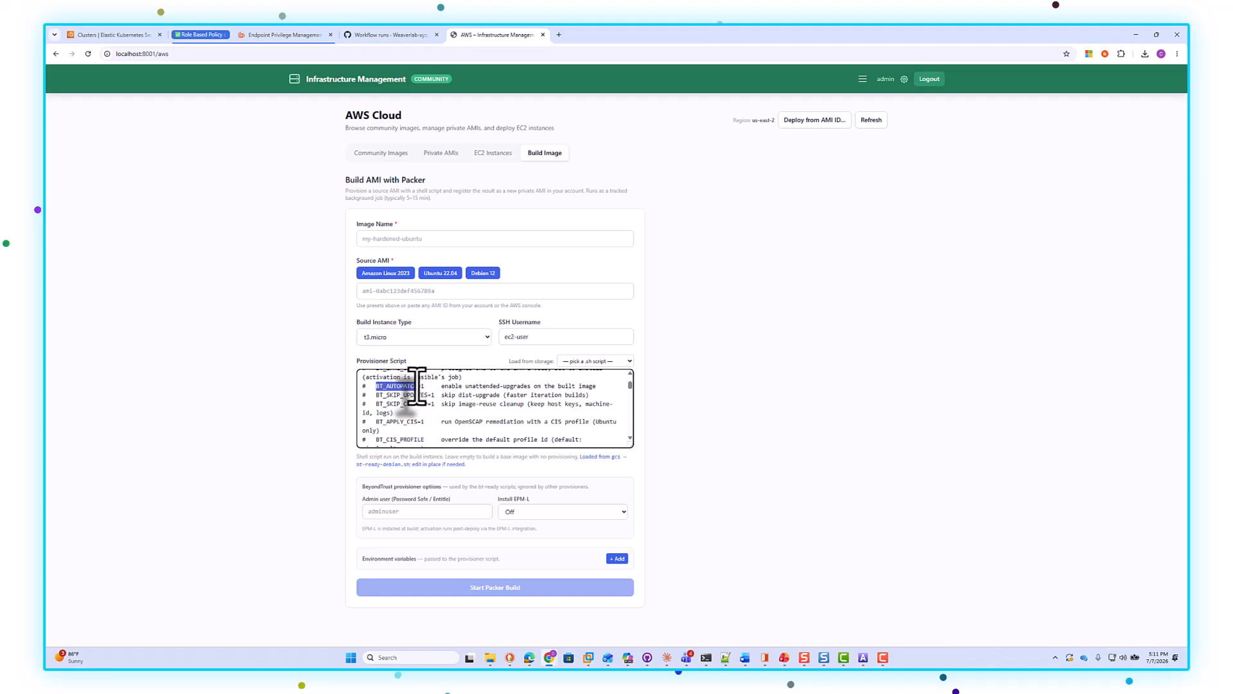
pyautogui.rightClick(403, 388)
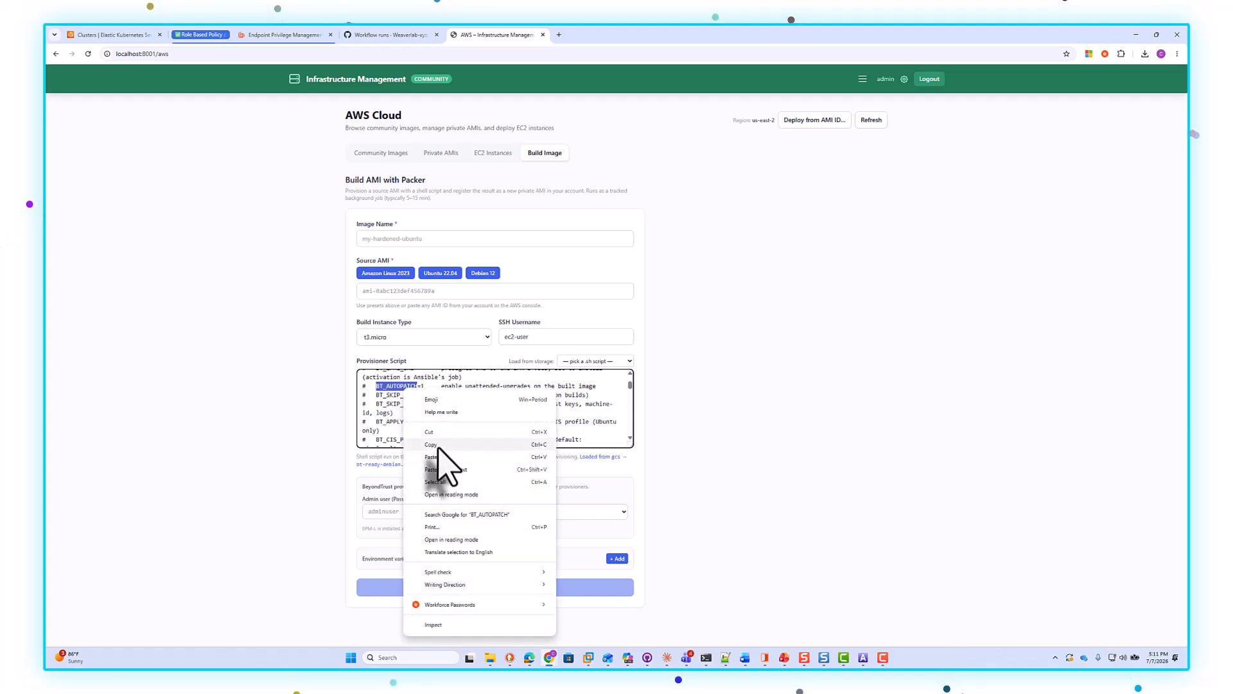
pyautogui.click(438, 443)
pyautogui.click(617, 558)
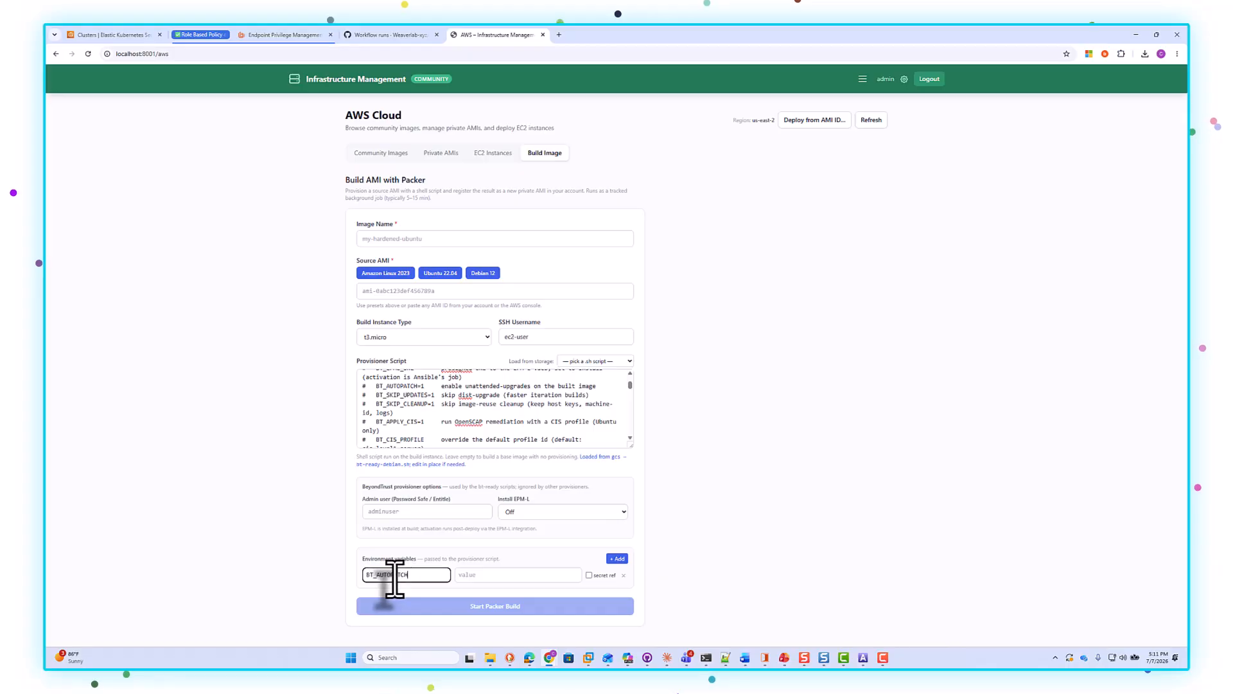
pyautogui.click(498, 575)
pyautogui.write('1')
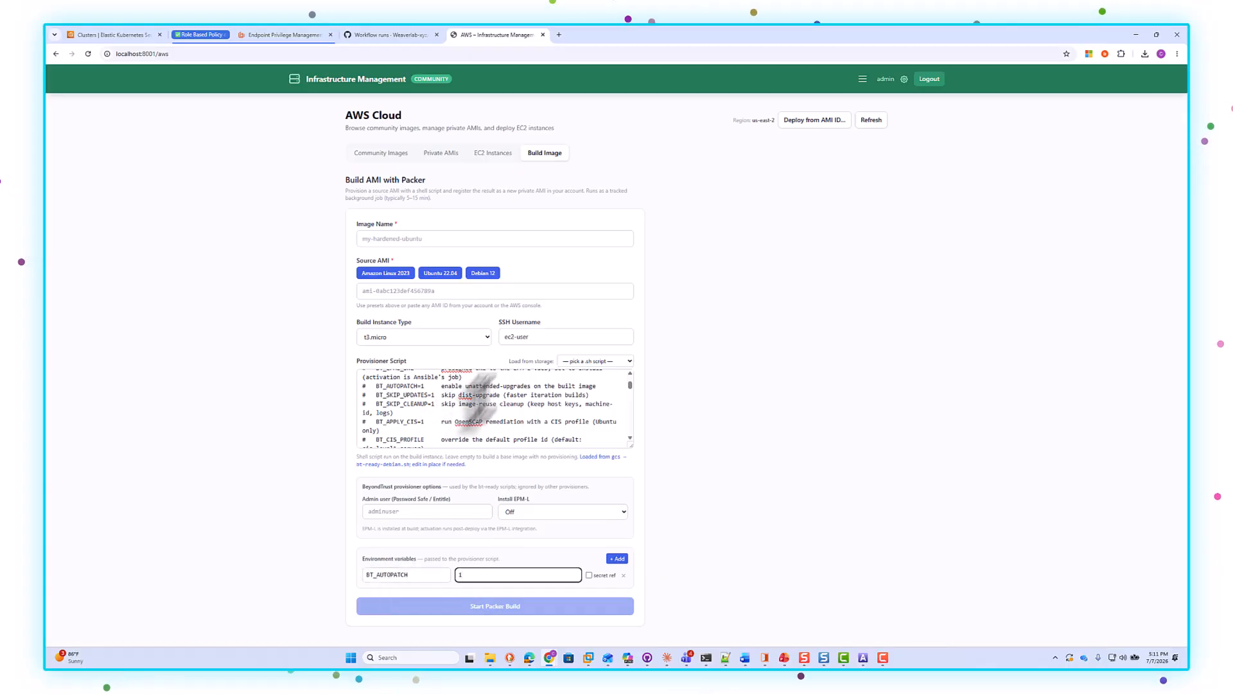
# Step: Name the image ubuntu24 and choose the Ubuntu 22.04 source AMI preset
pyautogui.click(404, 241)
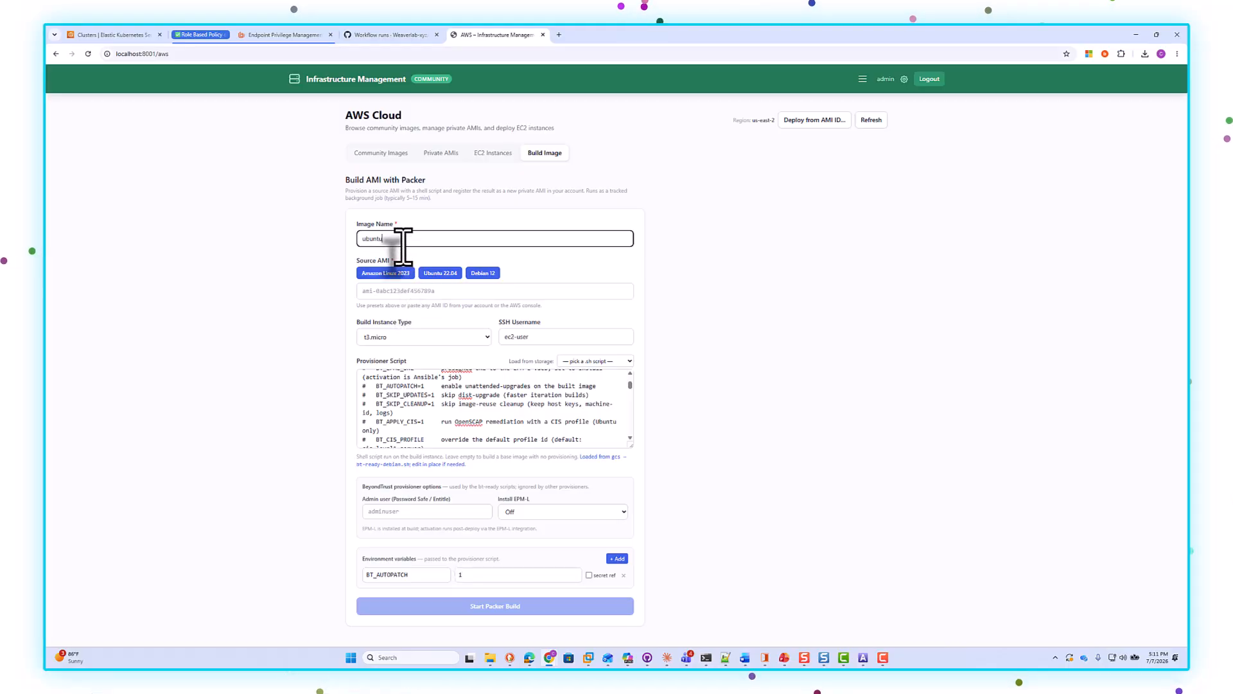
pyautogui.write('ubuntu24')
pyautogui.click(423, 275)
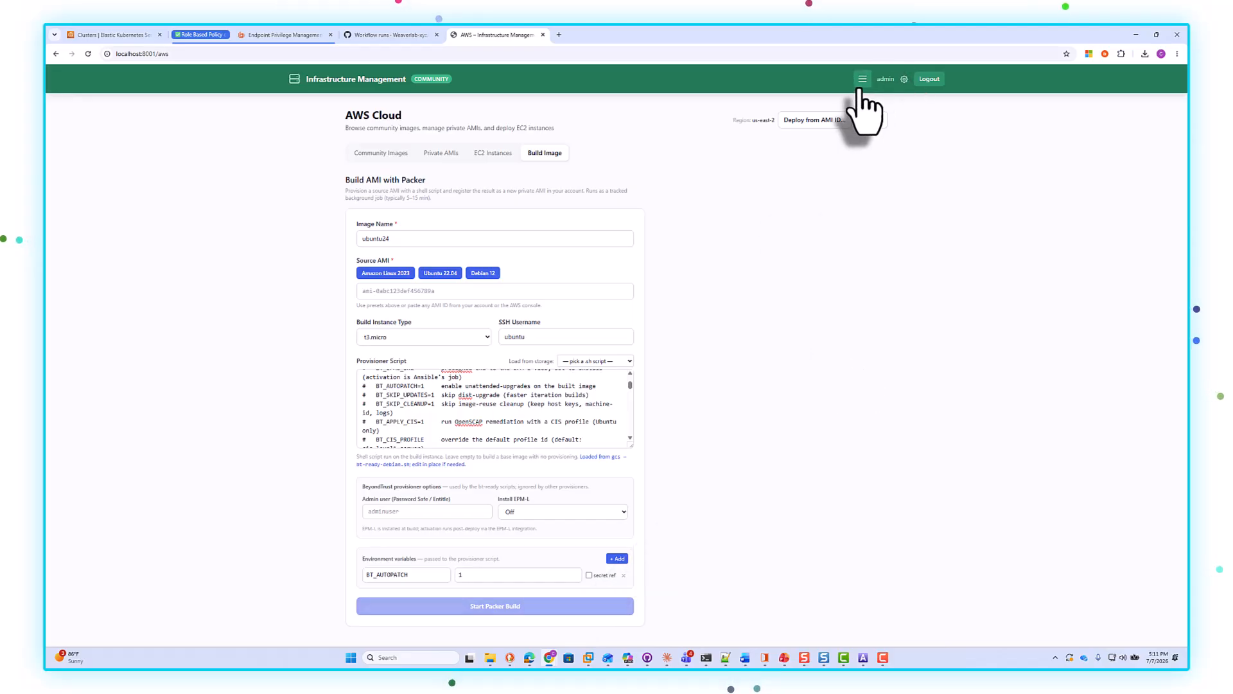
pyautogui.click(414, 291)
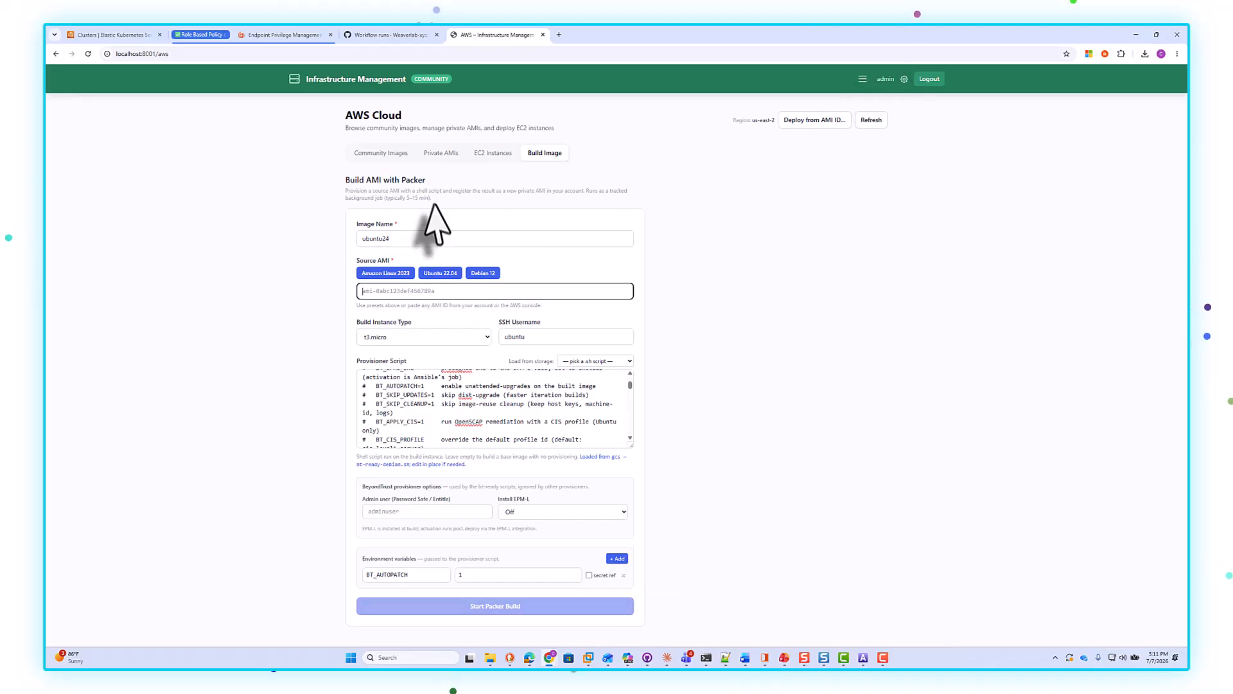
# Step: Browse the private AMIs and the Ubuntu community images
pyautogui.click(441, 154)
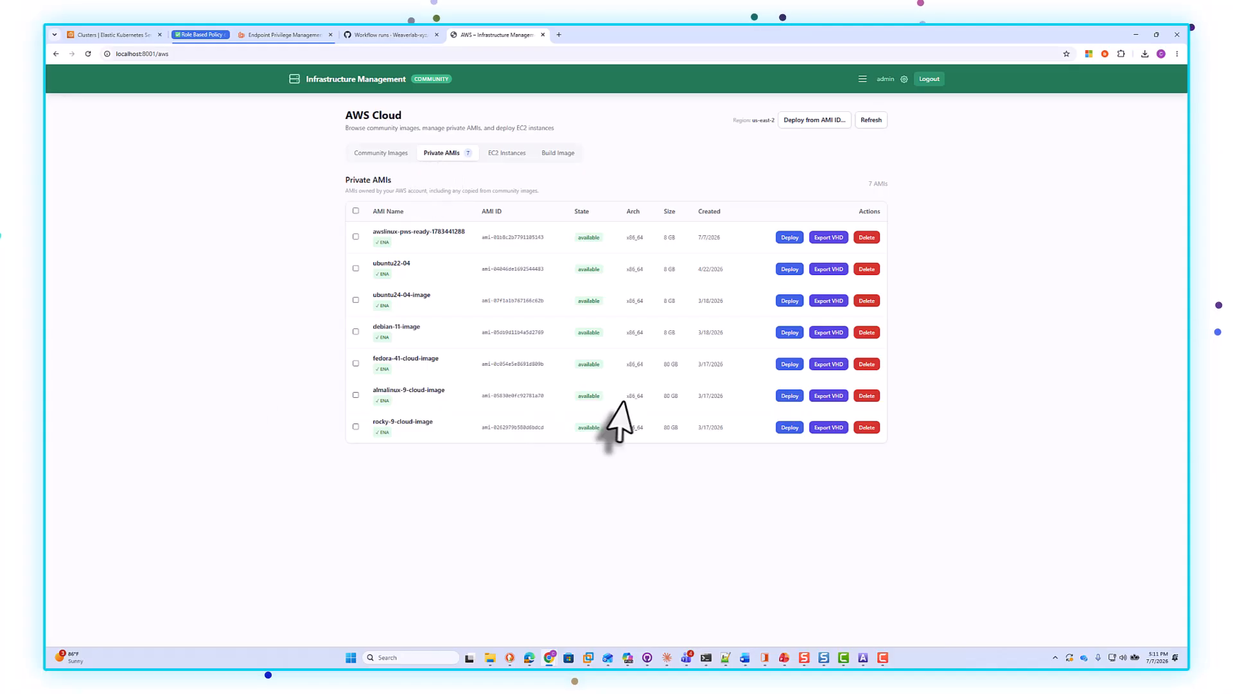
pyautogui.click(381, 152)
pyautogui.click(426, 208)
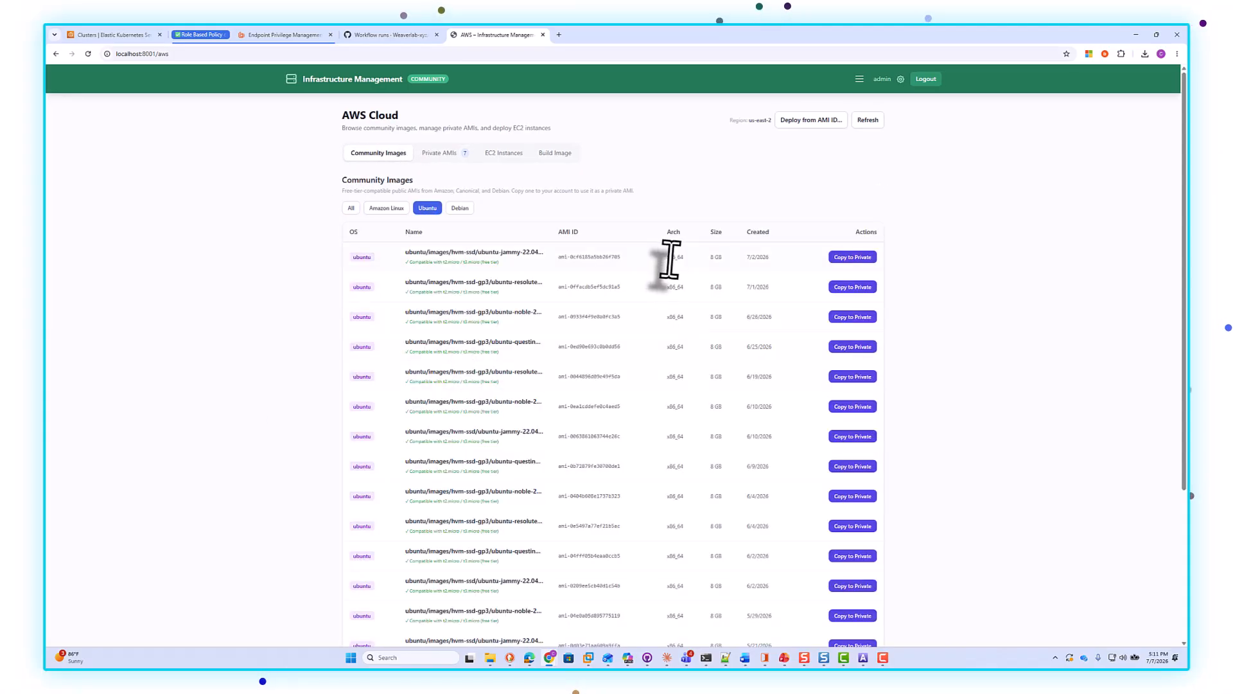
# Step: Copy the AMI ID of the first Ubuntu jammy 22.04 community image and paste it as the build's source AMI
pyautogui.moveTo(621, 257); pyautogui.dragTo(562, 258)
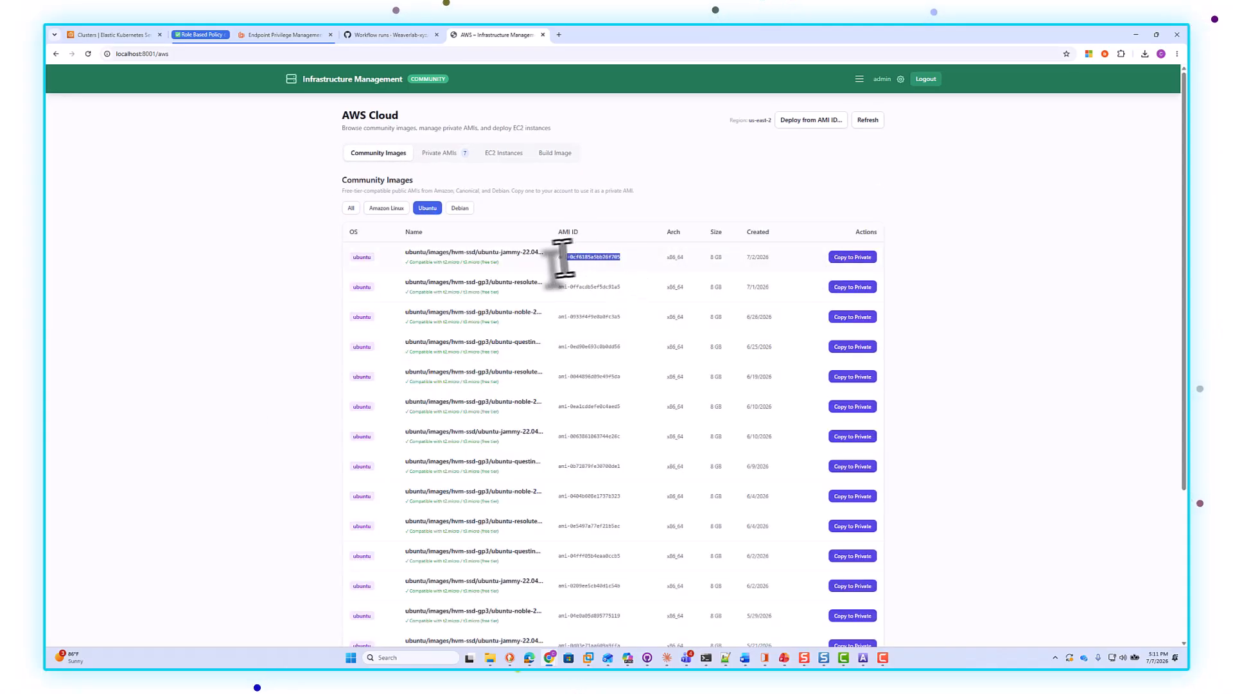
pyautogui.rightClick(572, 259)
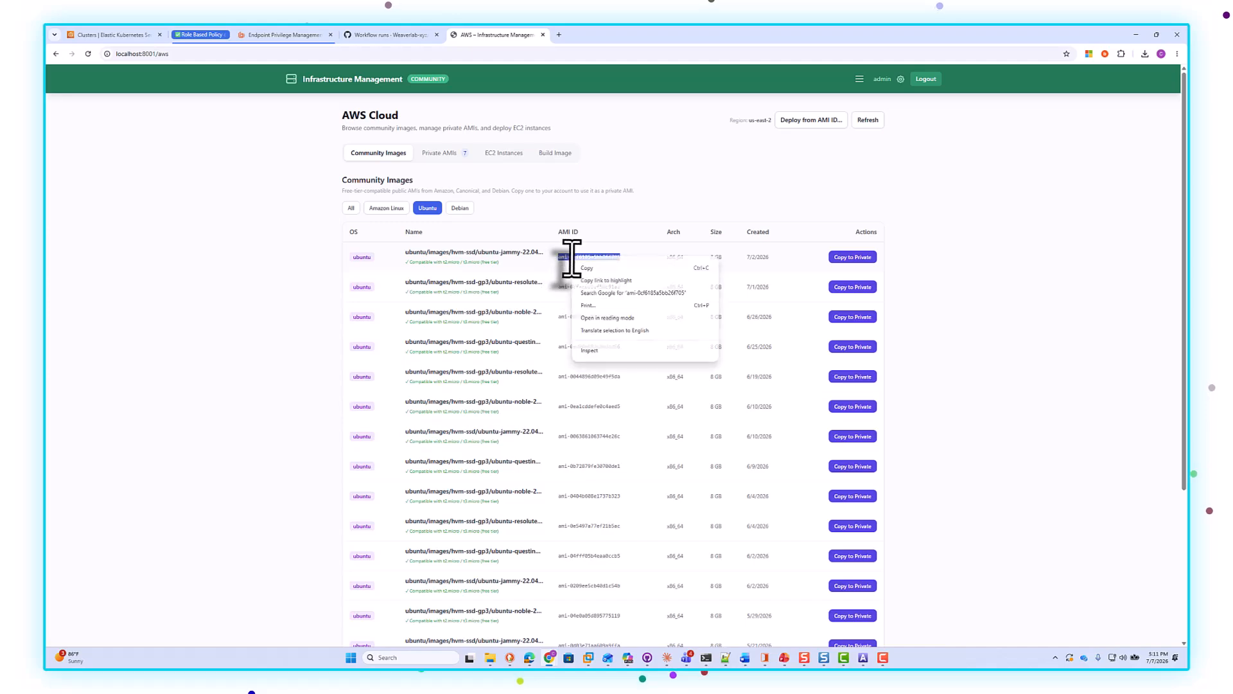
pyautogui.click(587, 268)
pyautogui.click(555, 153)
pyautogui.click(393, 291)
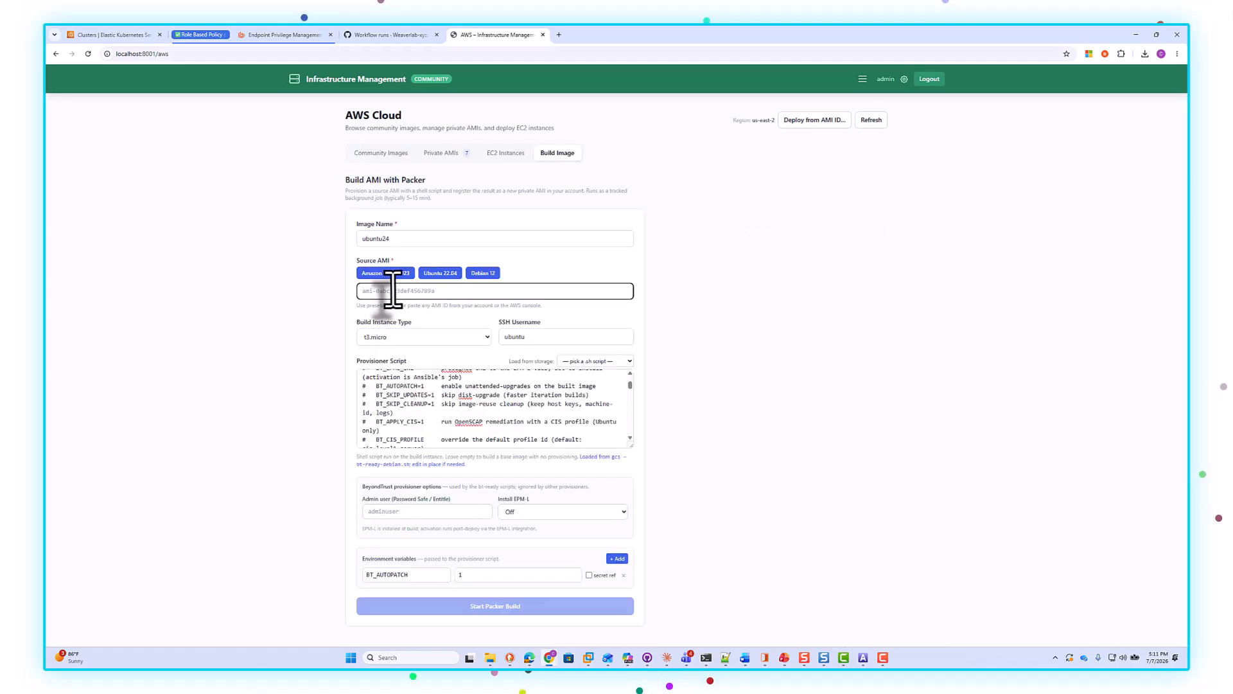
pyautogui.hotkey('ctrl', 'v')
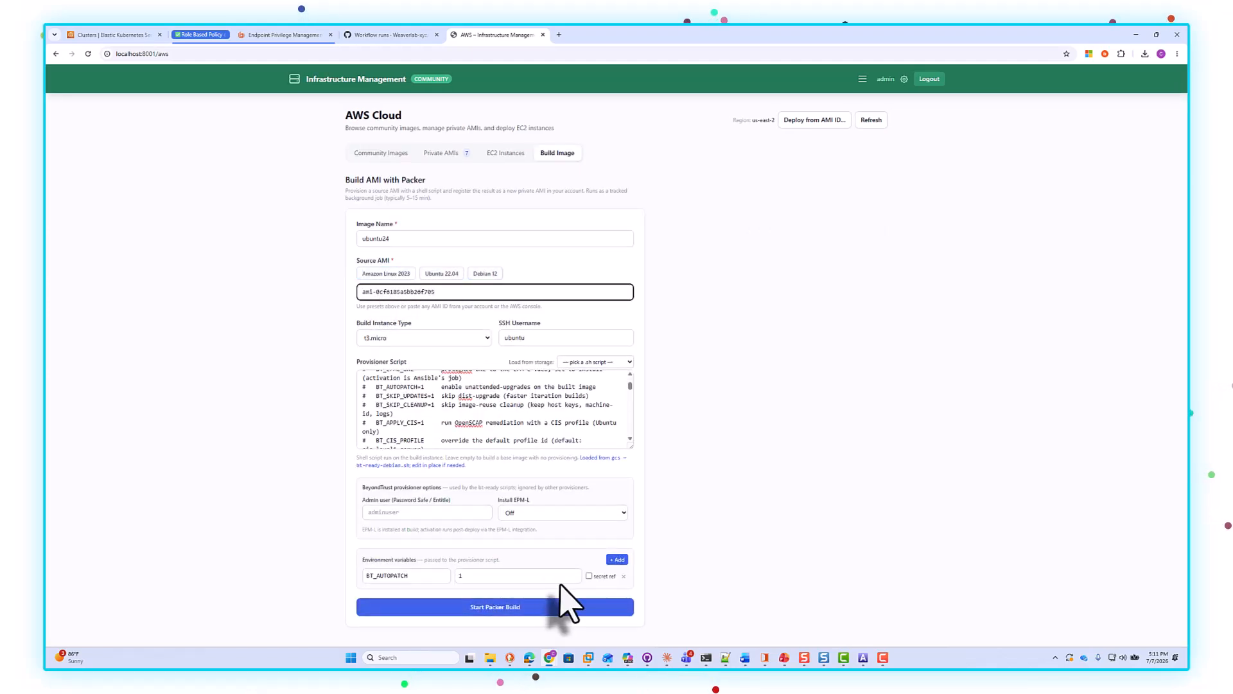
# Step: Enter adminuser as the admin user and start the Packer build
pyautogui.click(384, 511)
pyautogui.write('adminuser')
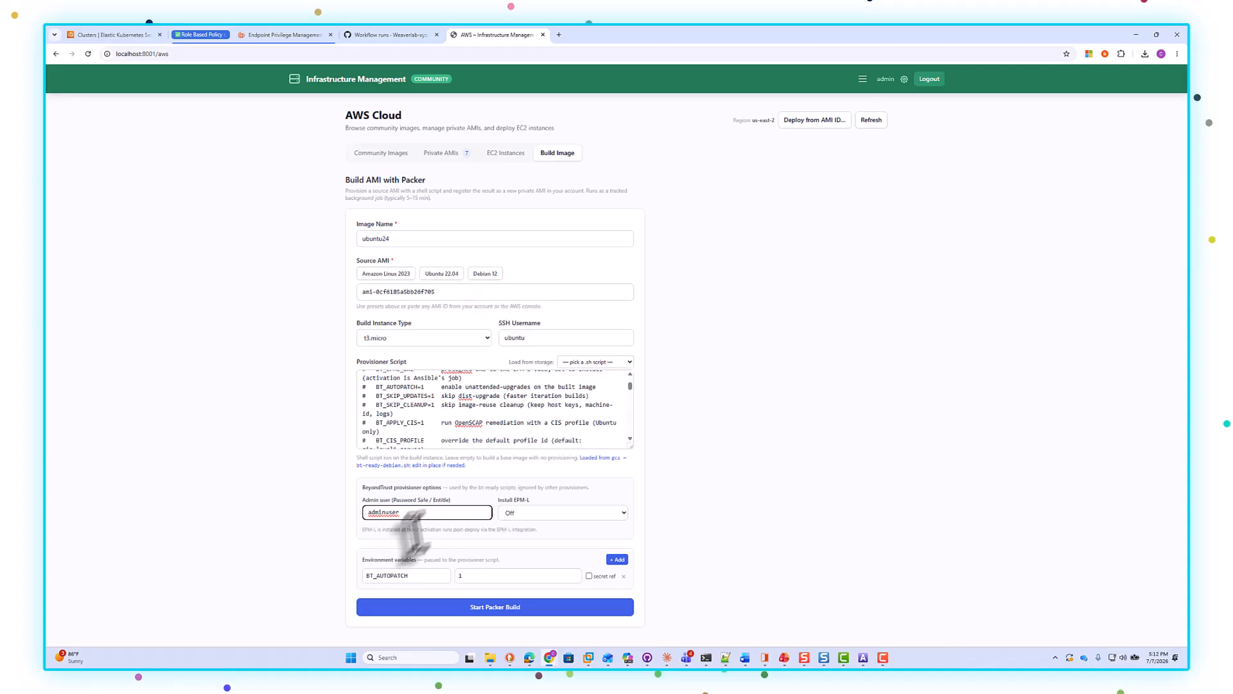
pyautogui.click(481, 609)
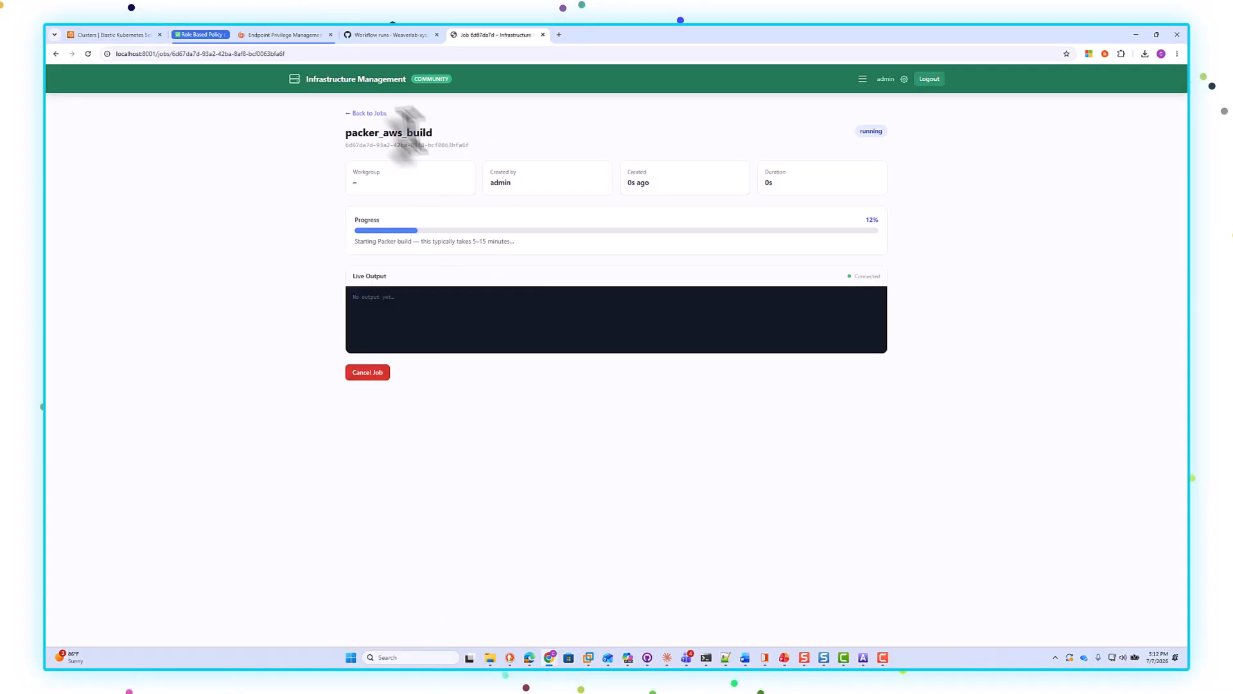
# Step: Navigate from the running build job to the Images registry
pyautogui.click(863, 78)
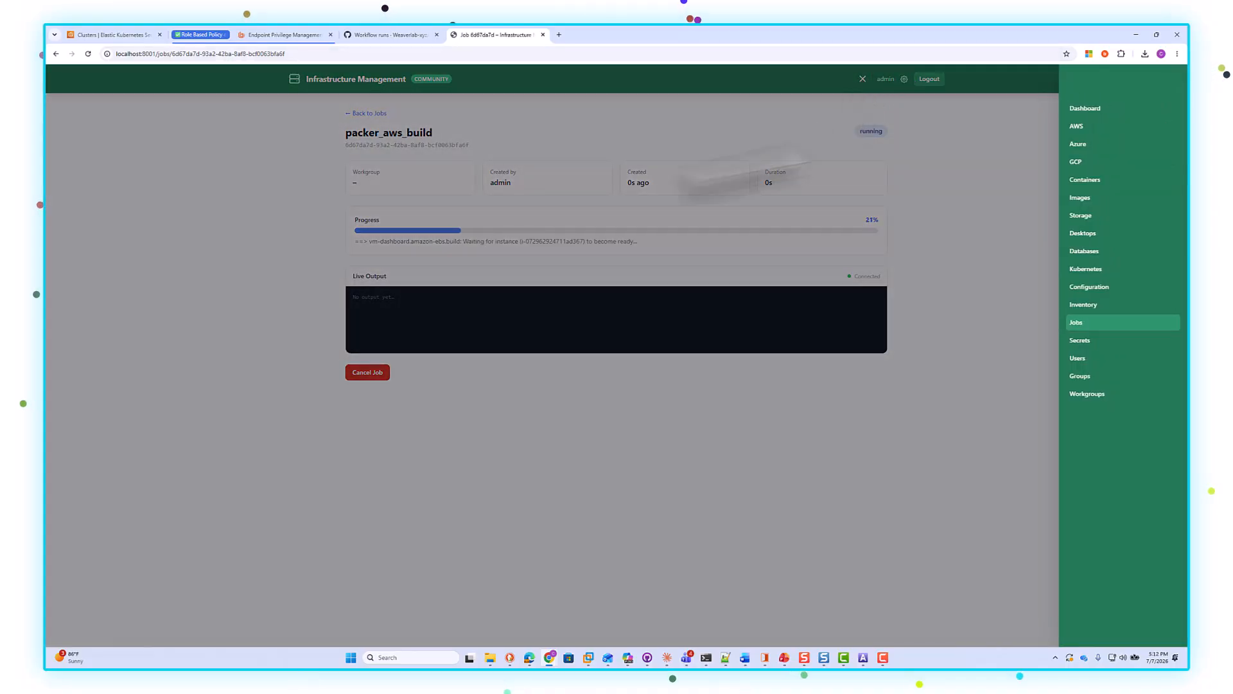
pyautogui.click(752, 396)
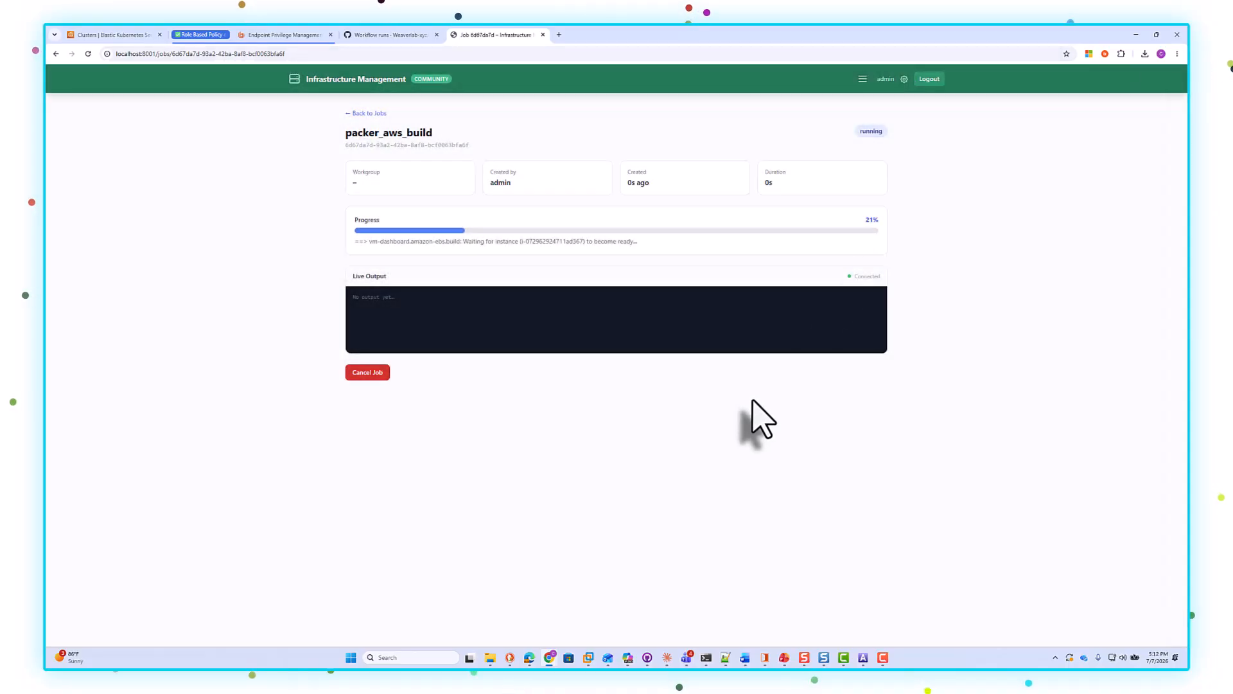
pyautogui.click(863, 78)
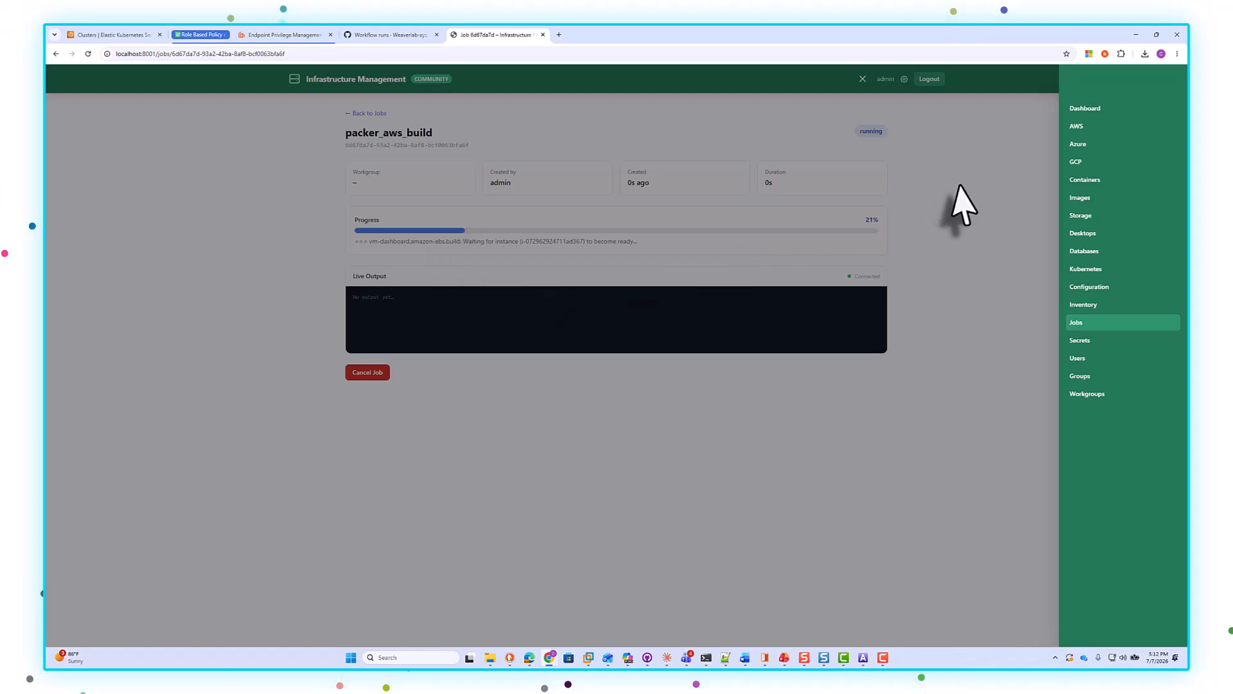
pyautogui.click(1071, 200)
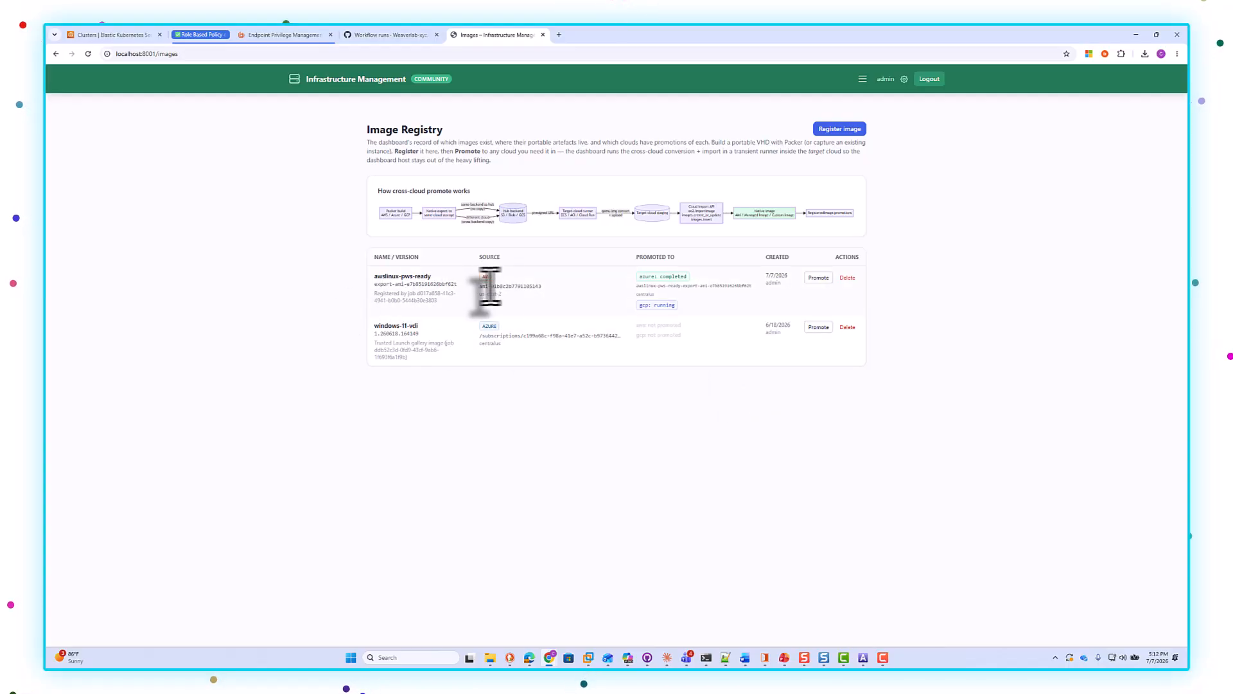
# Step: Inspect the awslinux-pws-ready image's source and its GCP promotion option without promoting it
pyautogui.moveTo(541, 286); pyautogui.dragTo(467, 290)
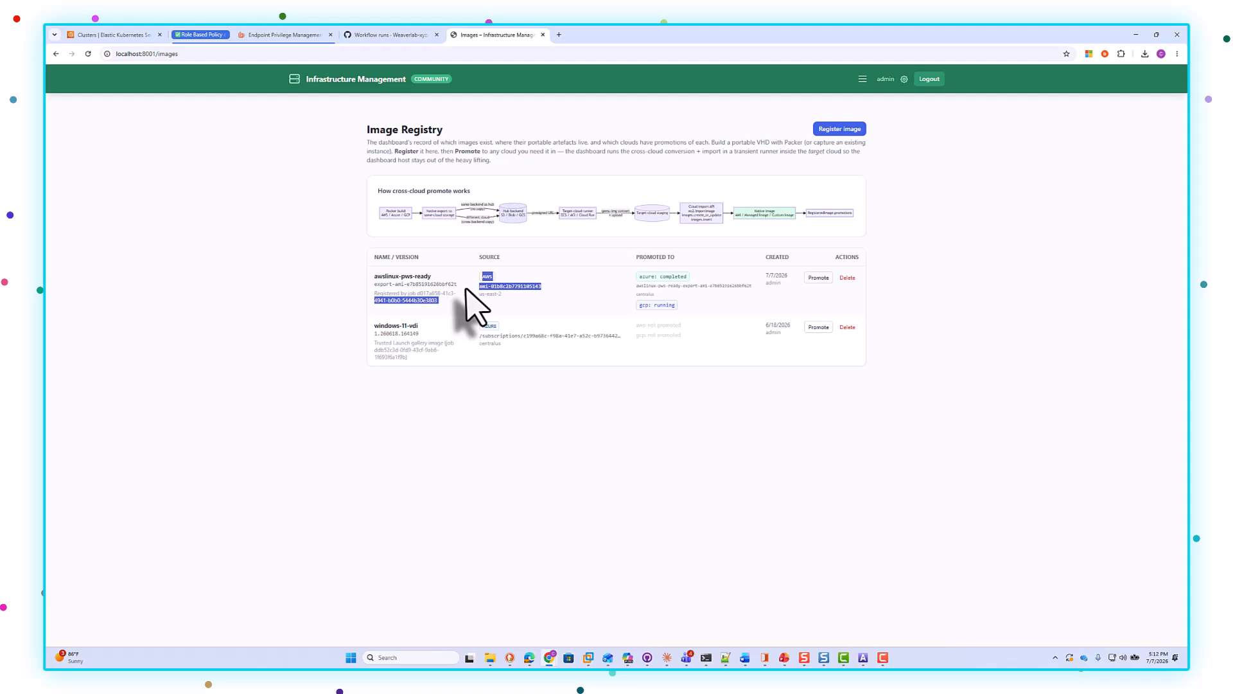
pyautogui.click(511, 301)
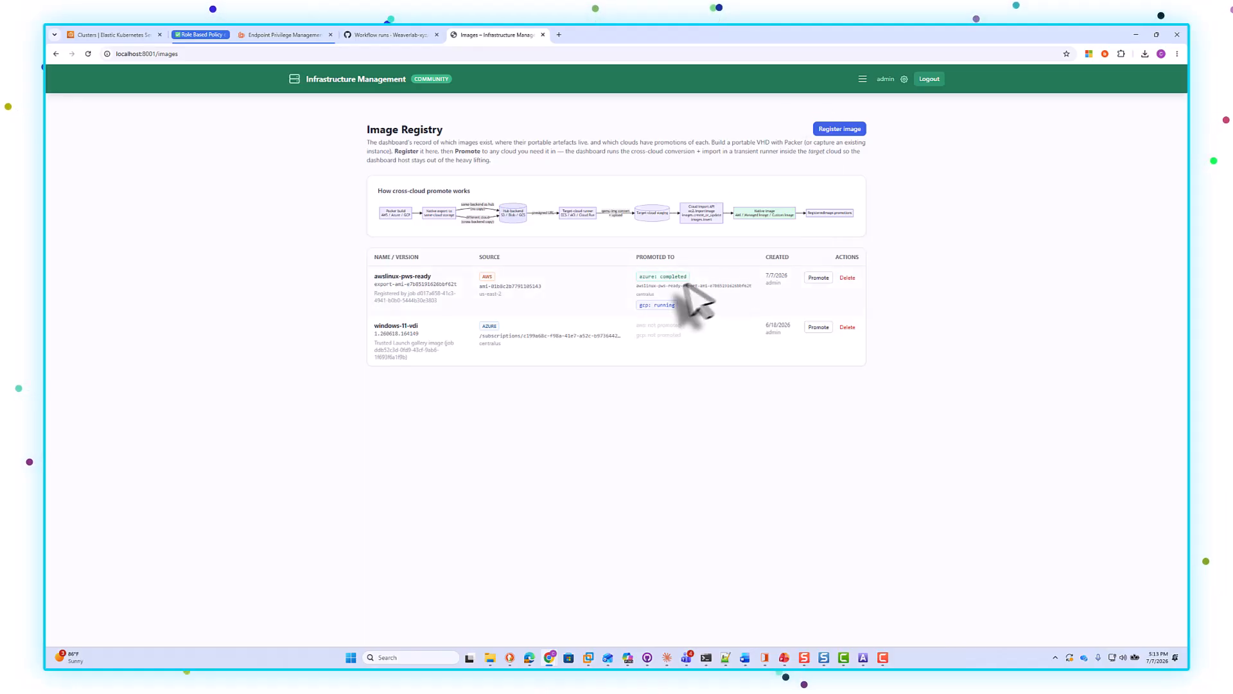
pyautogui.click(818, 278)
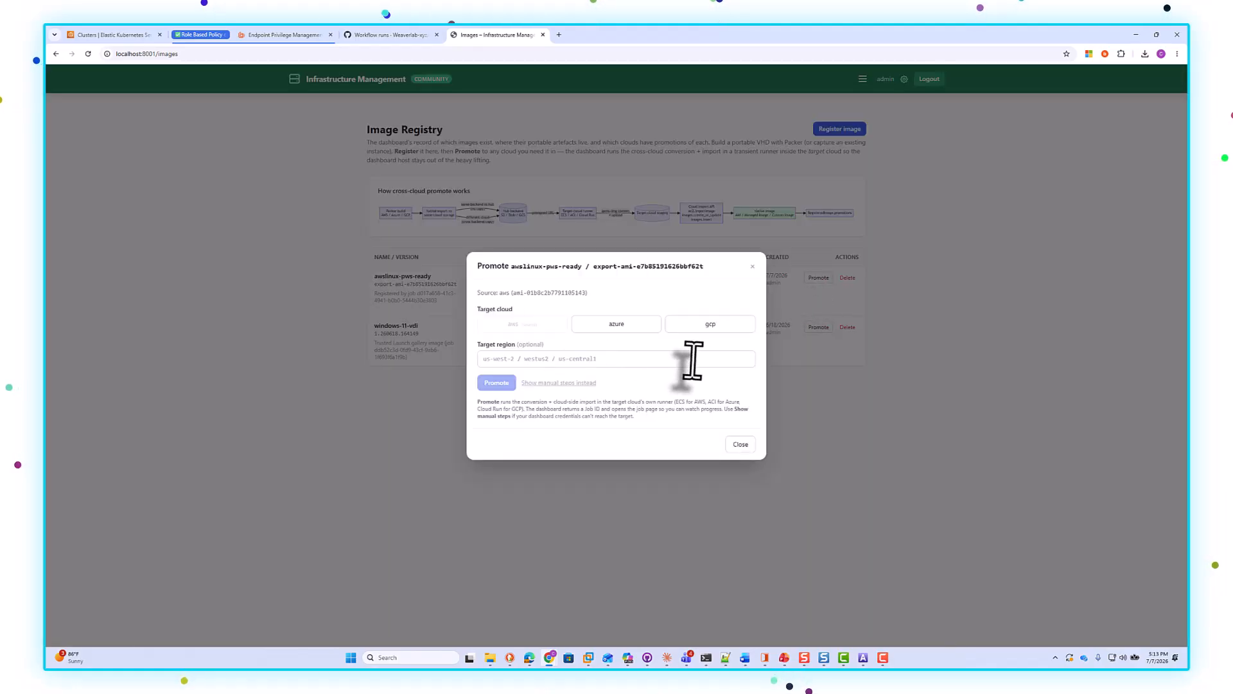
pyautogui.click(714, 325)
pyautogui.click(753, 224)
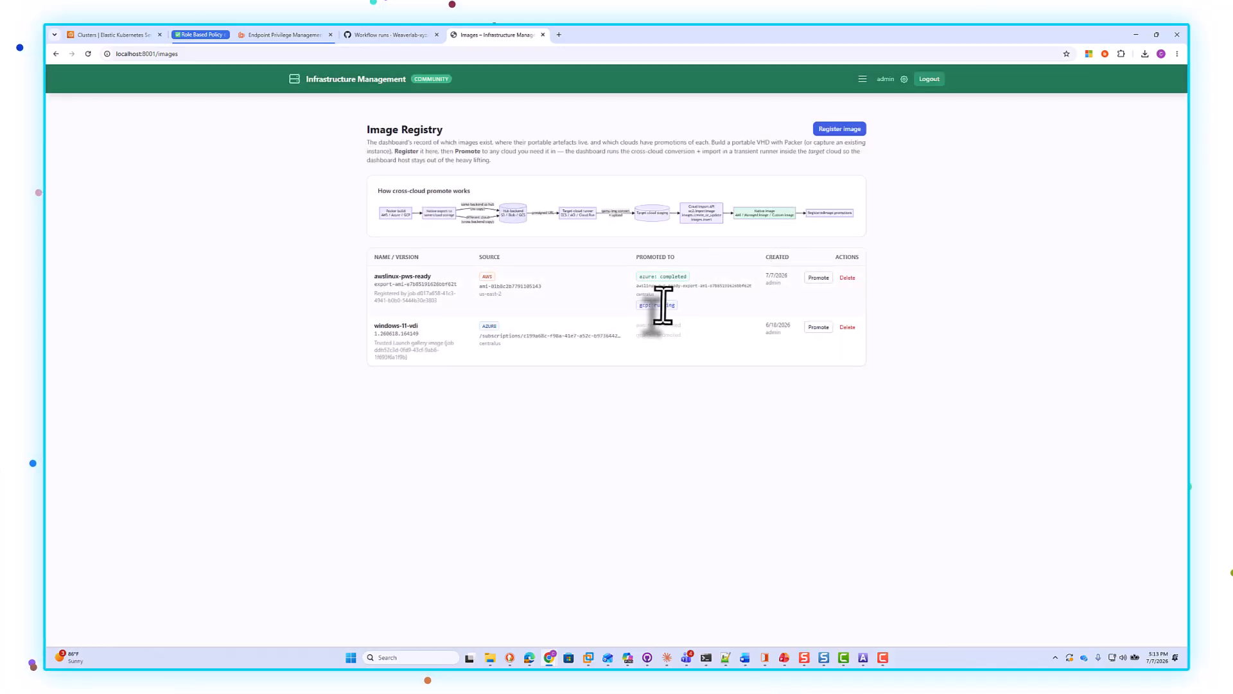
# Step: Open the Azure section's private images list
pyautogui.click(863, 78)
pyautogui.click(1082, 143)
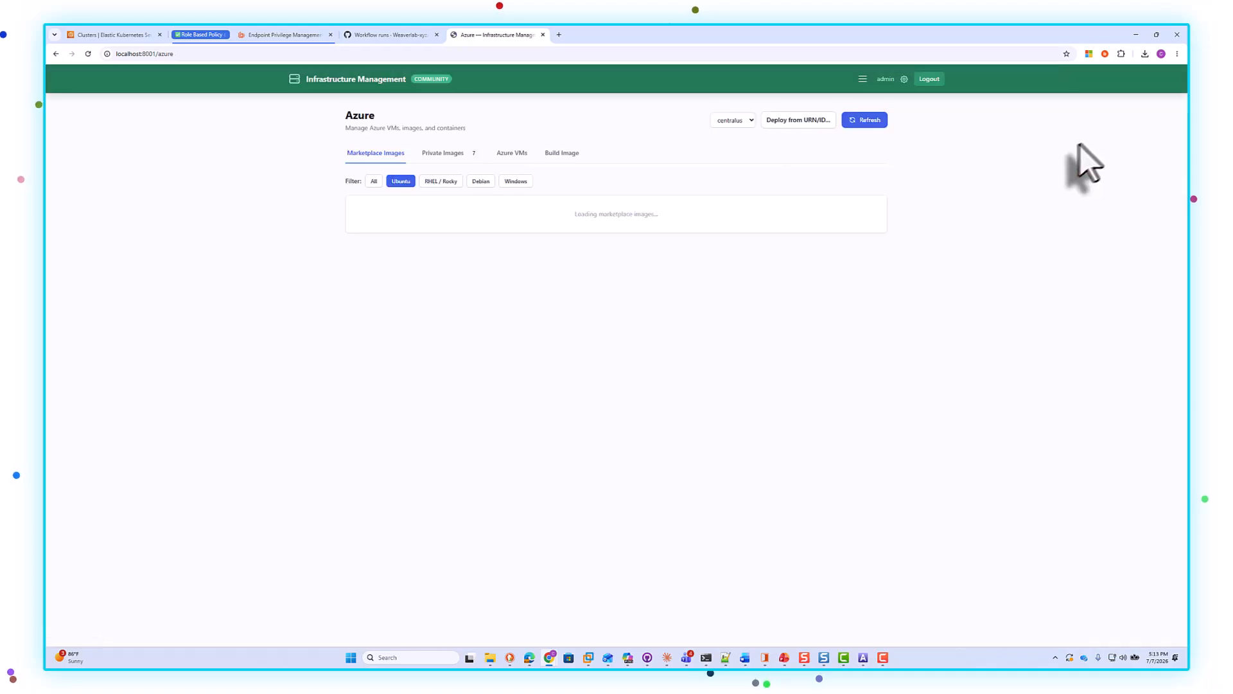
pyautogui.click(452, 152)
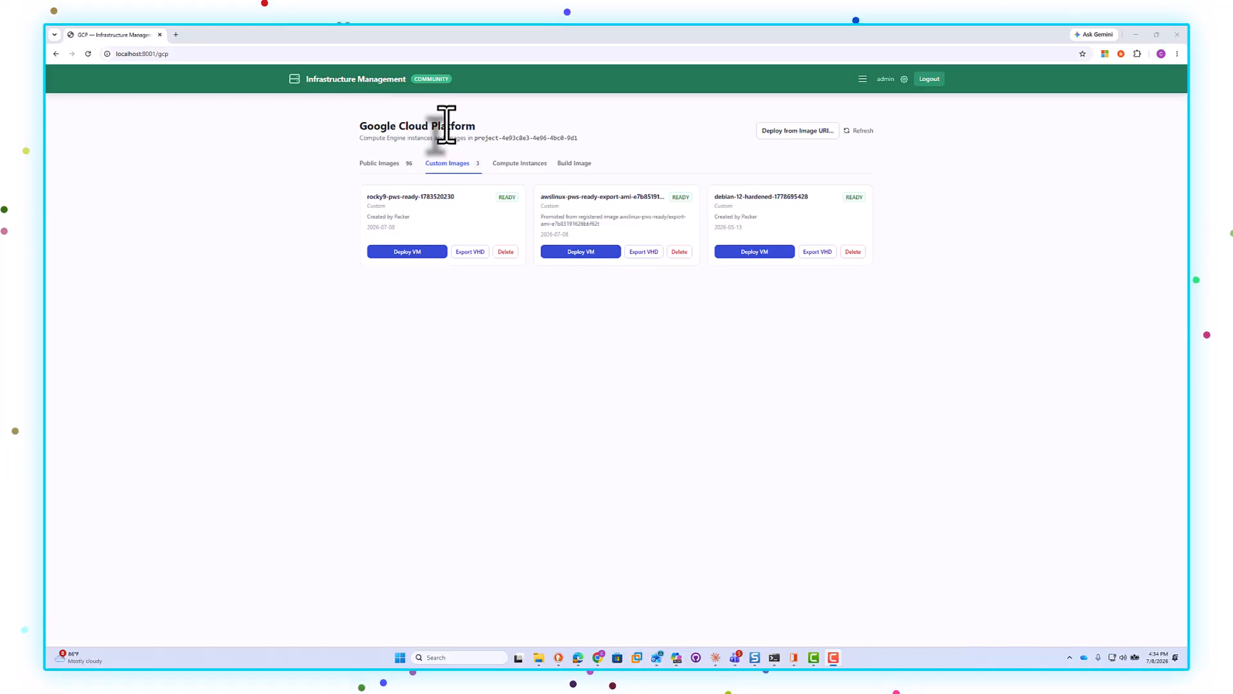
# Step: Start deploying a Compute Engine VM from the rocky9-pws-ready custom image, naming the instance rocky9
pyautogui.click(407, 251)
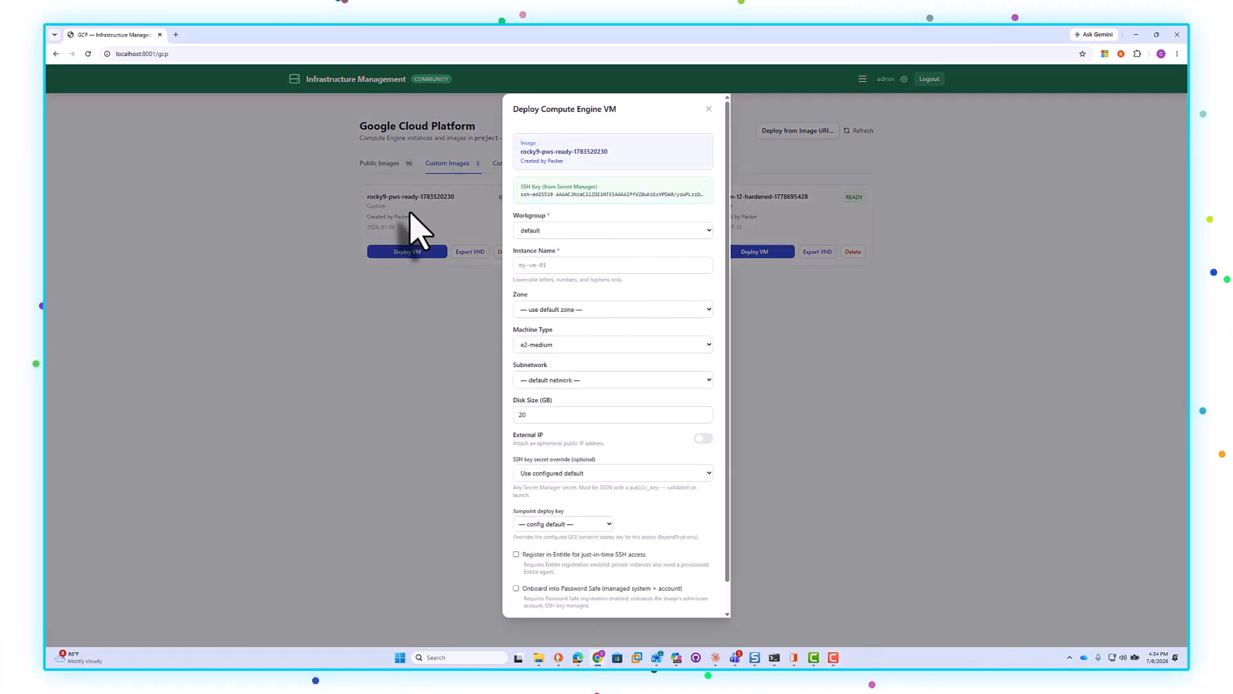
pyautogui.click(583, 266)
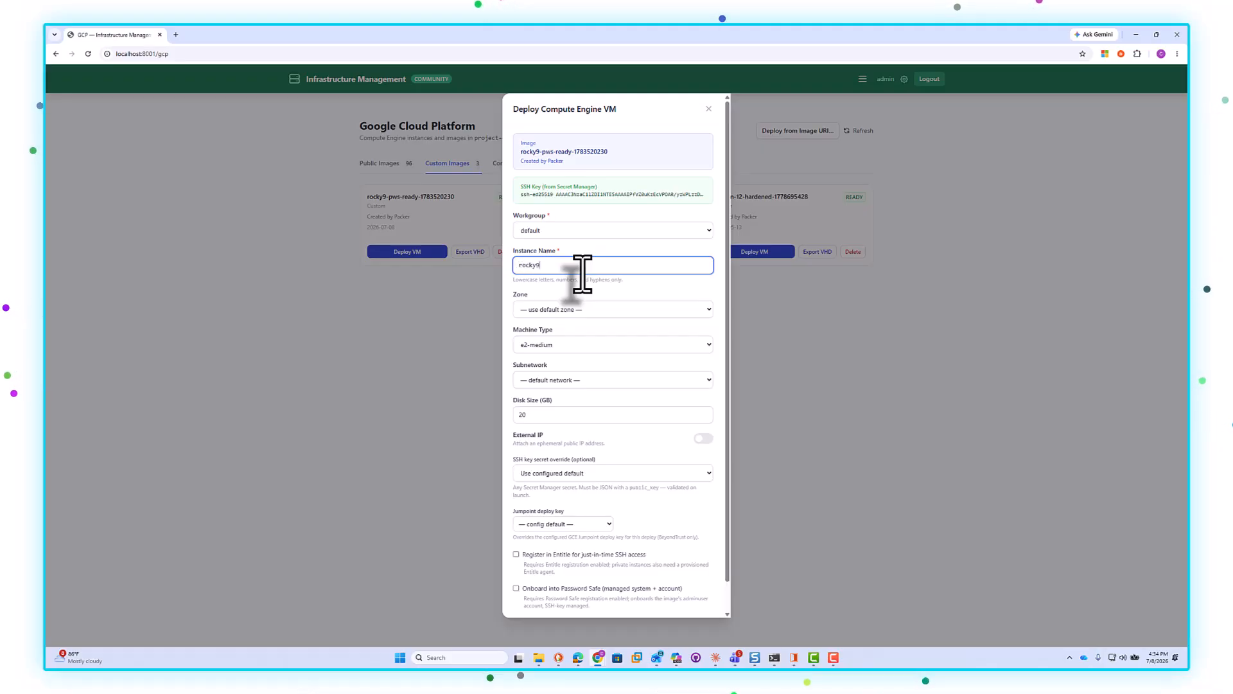
# Step: Set the VM's zone to us-central1-a and its machine type to e2-micro
pyautogui.click(572, 309)
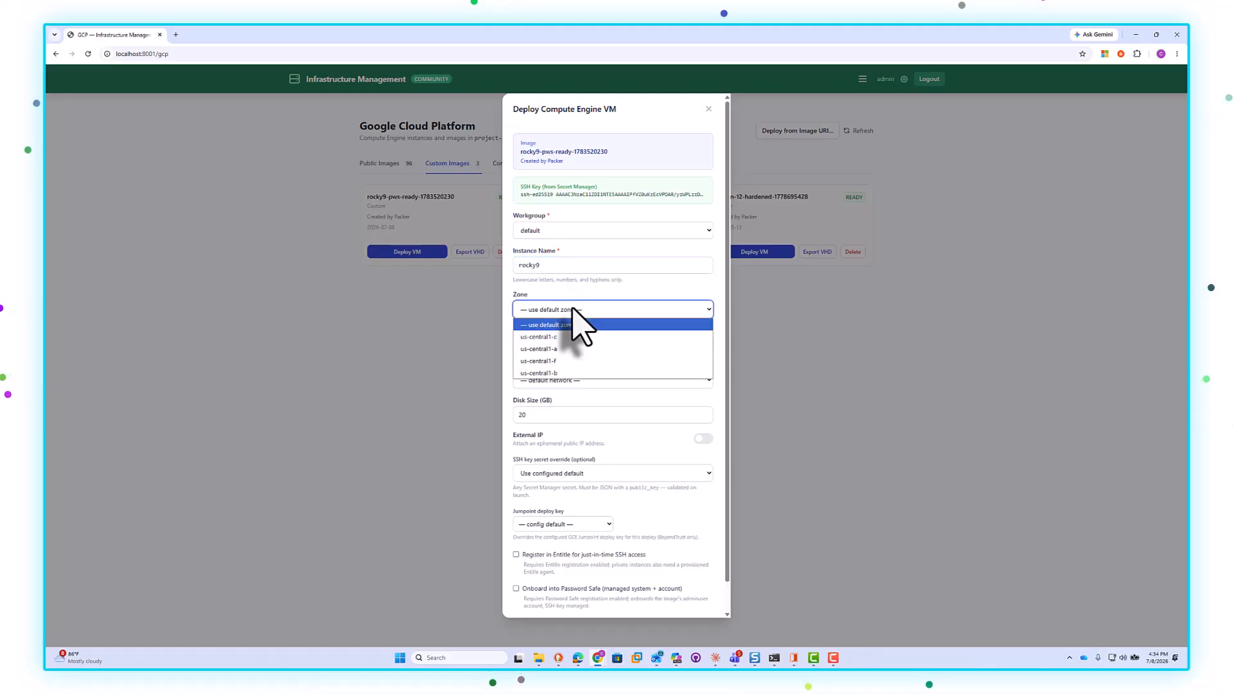
pyautogui.click(554, 349)
pyautogui.click(566, 346)
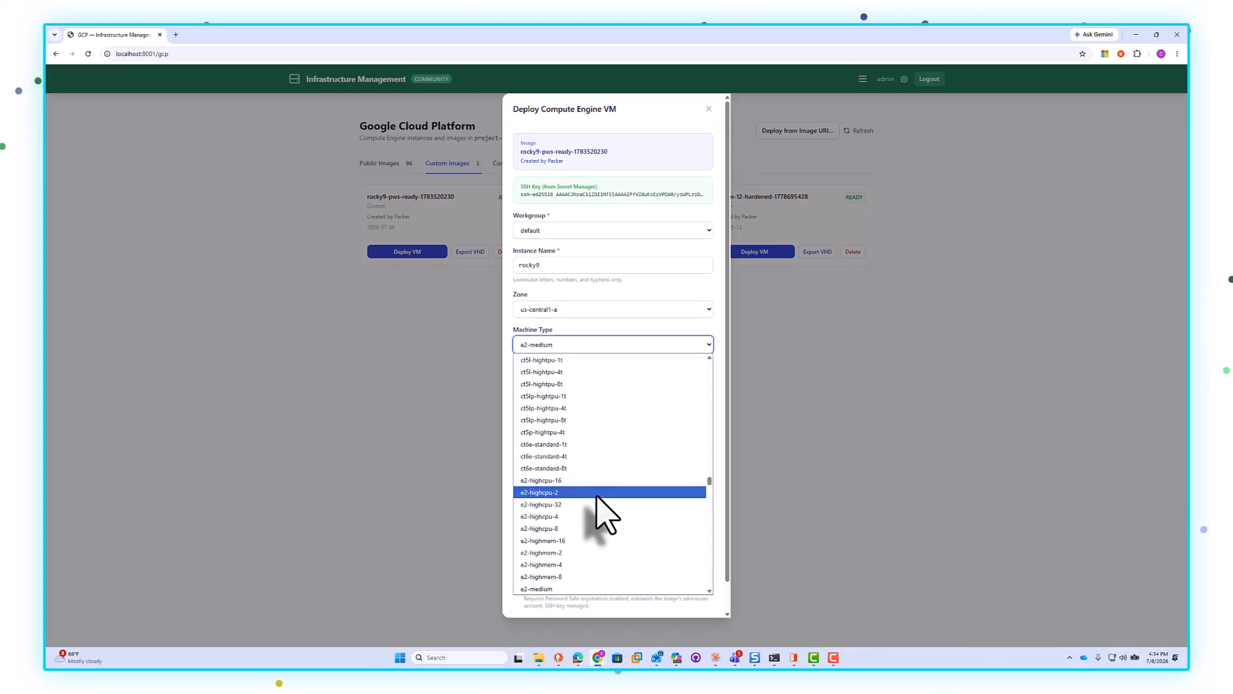
pyautogui.scroll(-15, 597, 496)
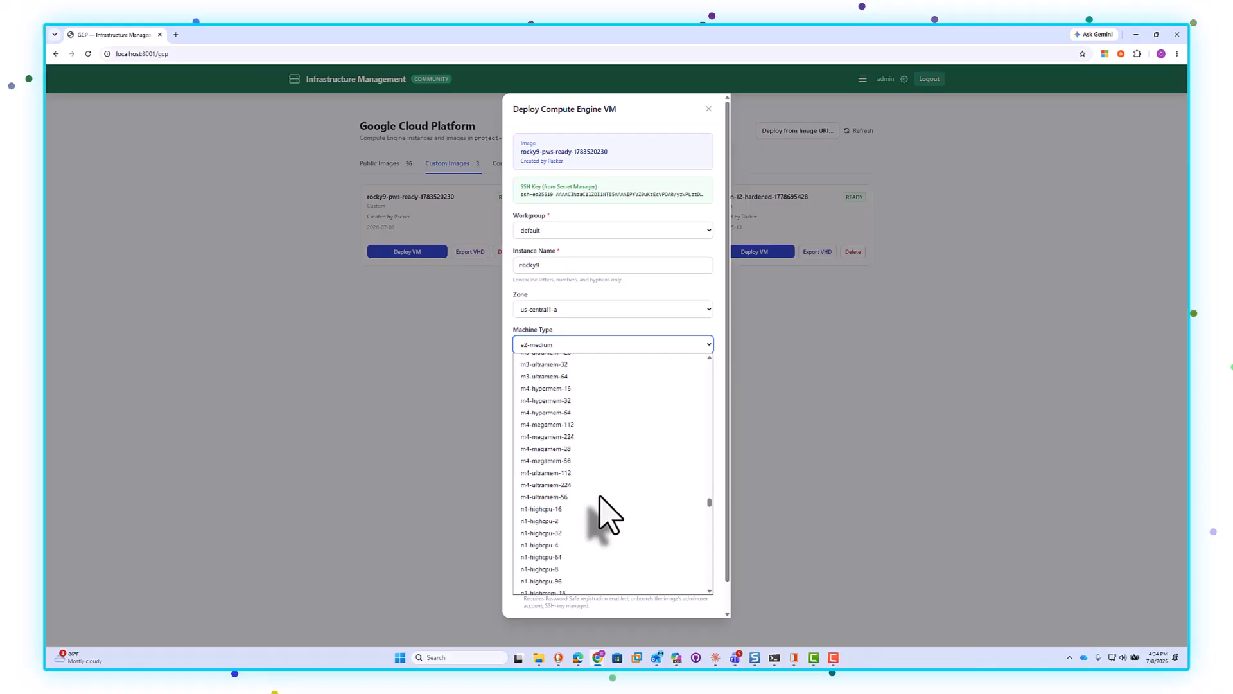
pyautogui.scroll(12, 599, 495)
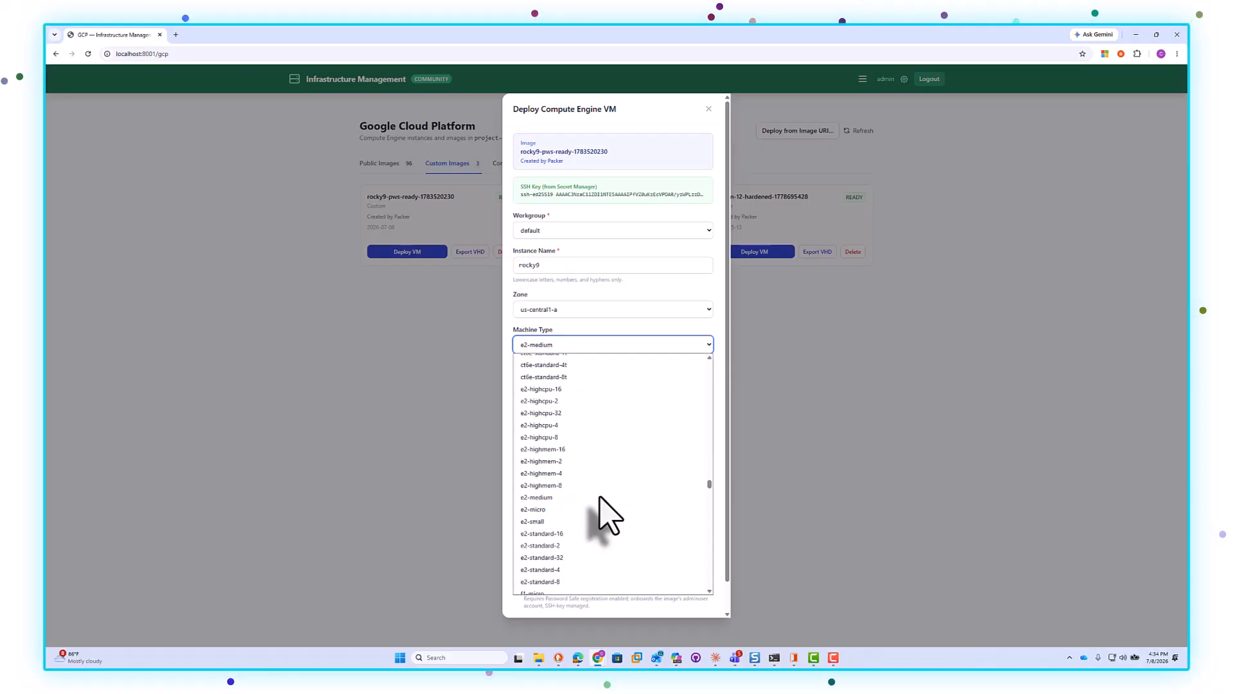
pyautogui.click(544, 511)
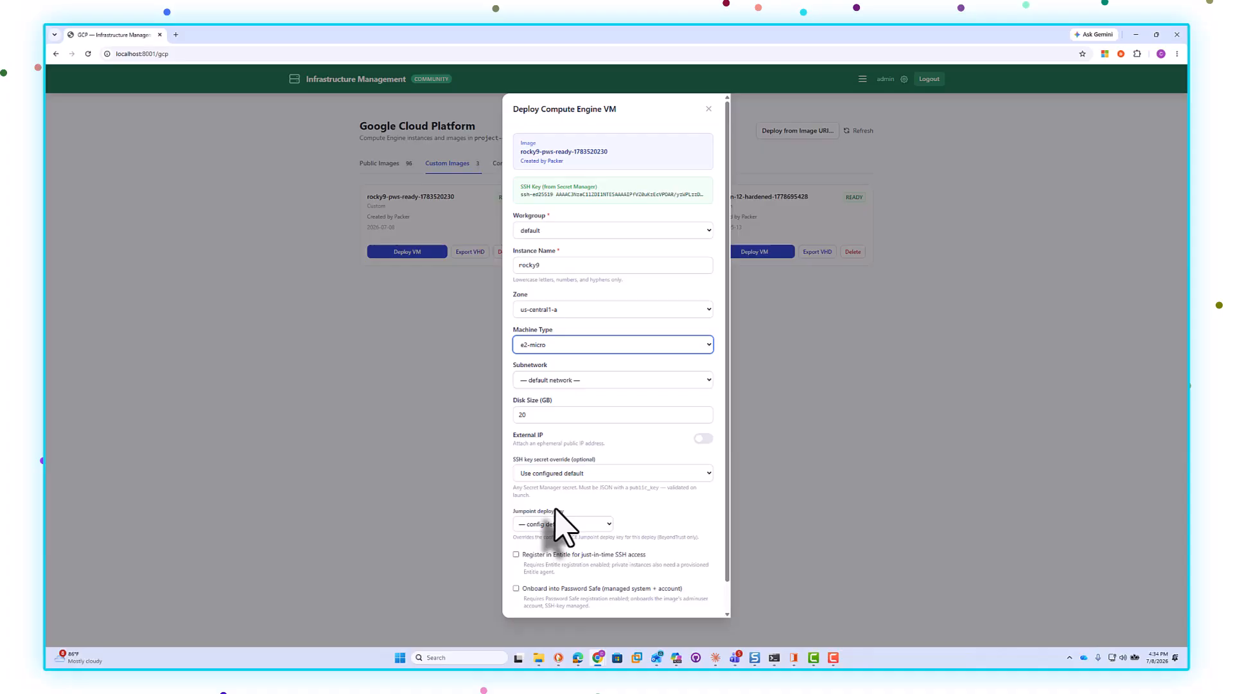
# Step: Choose the dashboard-sandbox-vm-subnet subnetwork and deploy the VM
pyautogui.click(597, 380)
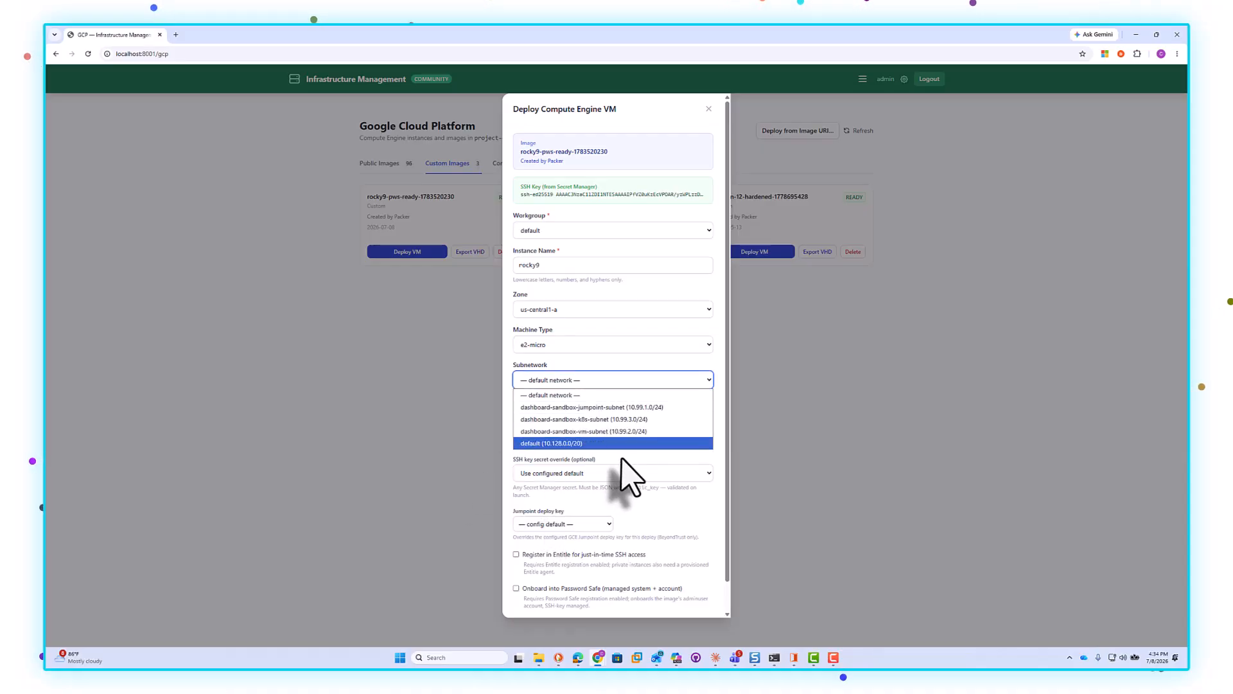
pyautogui.click(609, 432)
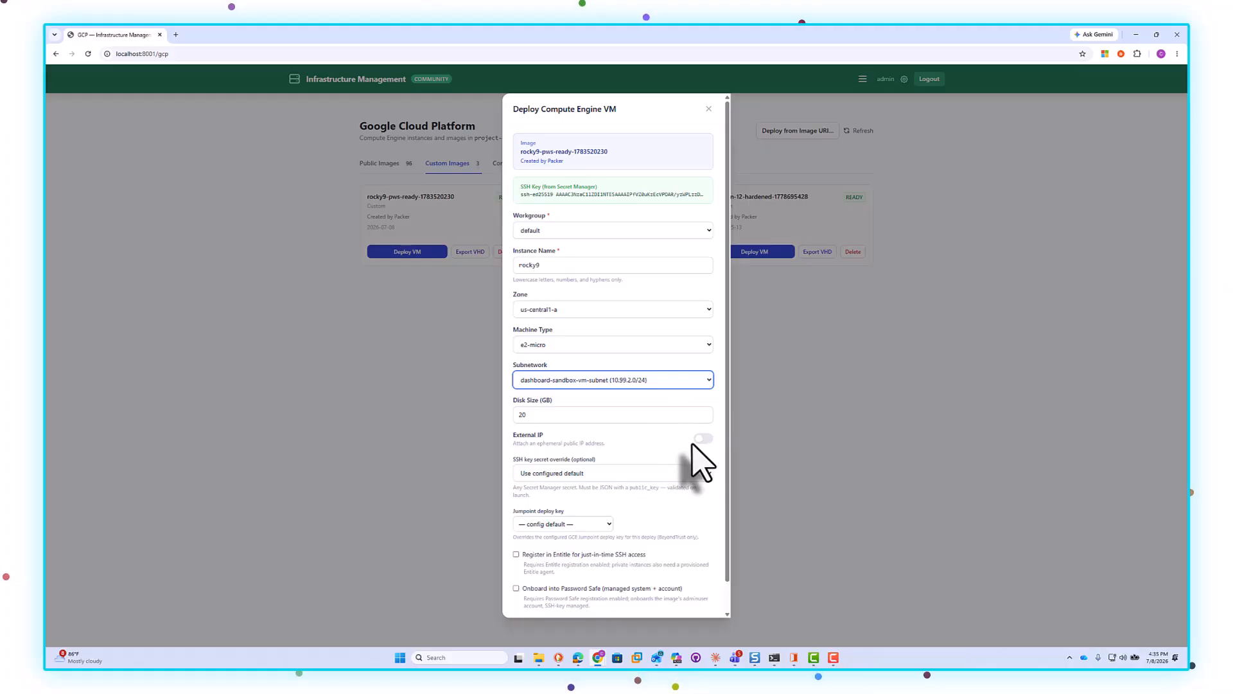
pyautogui.scroll(-2, 687, 475)
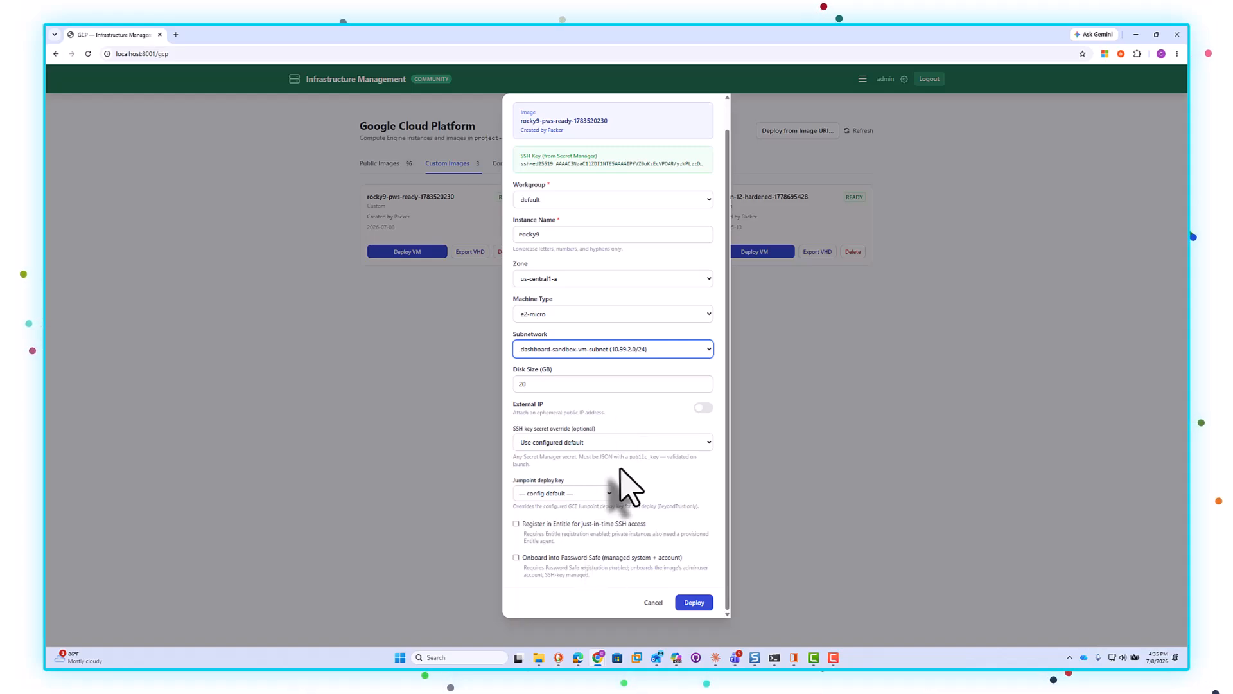
pyautogui.click(701, 604)
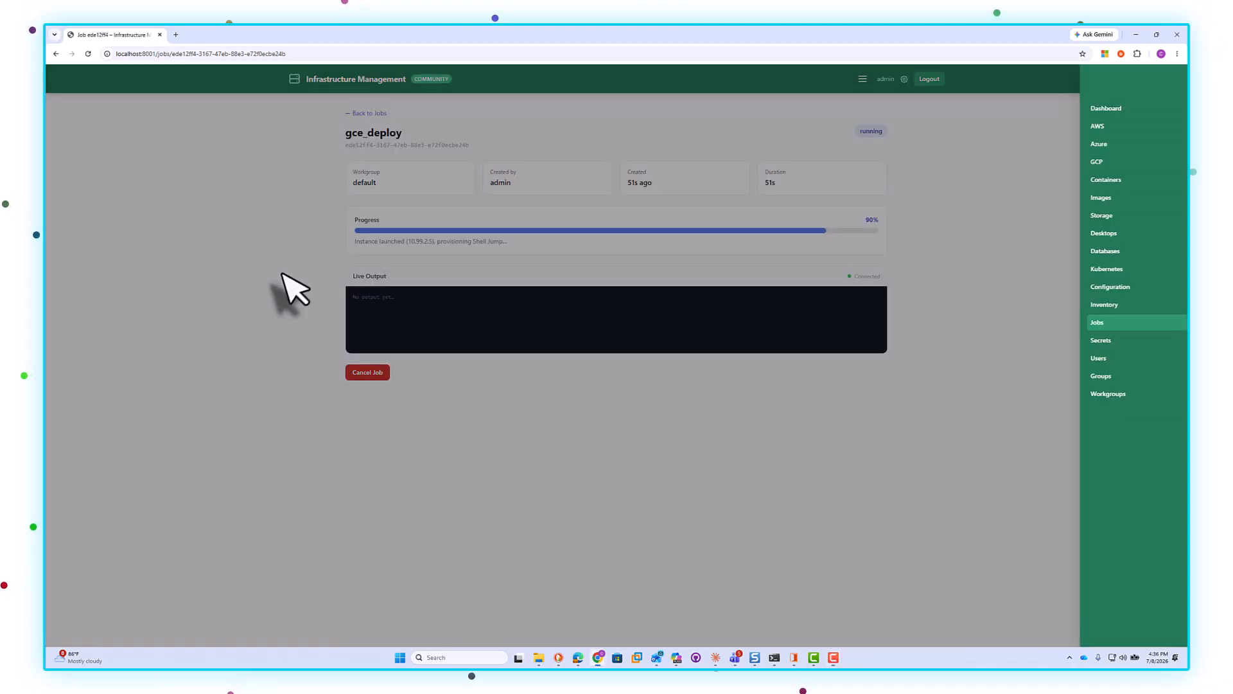
# Step: Switch to the Privileged Remote Access Console and open the centralus asset group
pyautogui.click(306, 292)
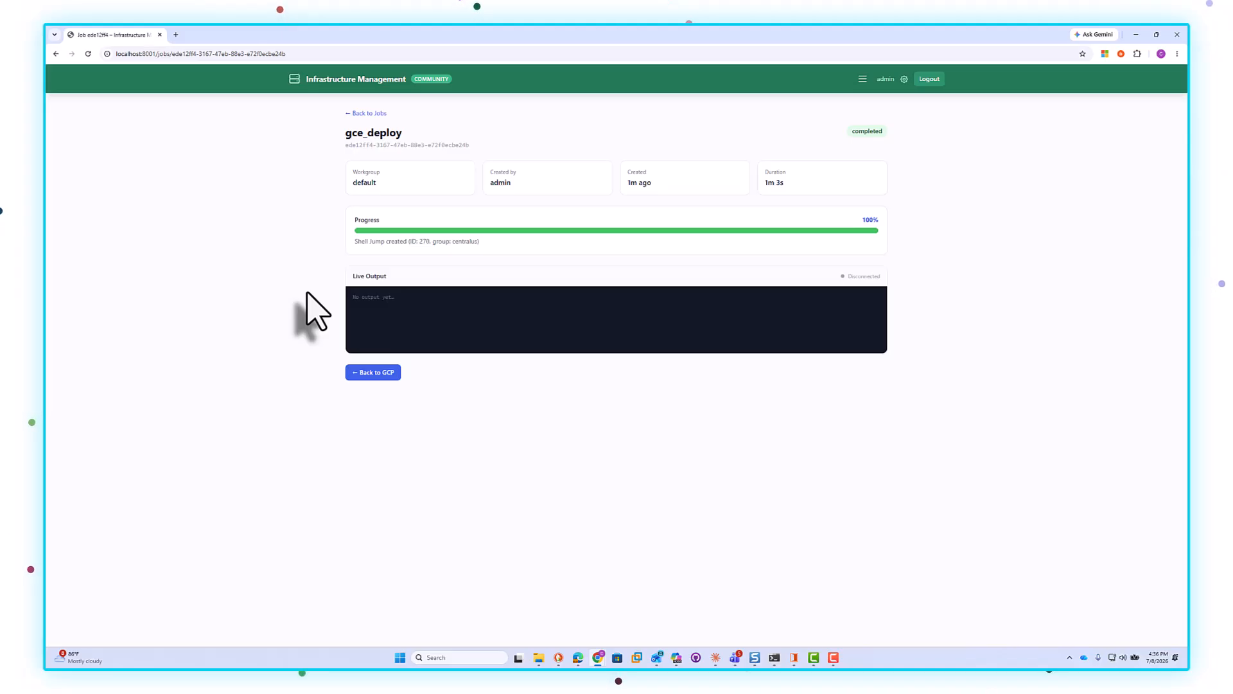
pyautogui.click(793, 657)
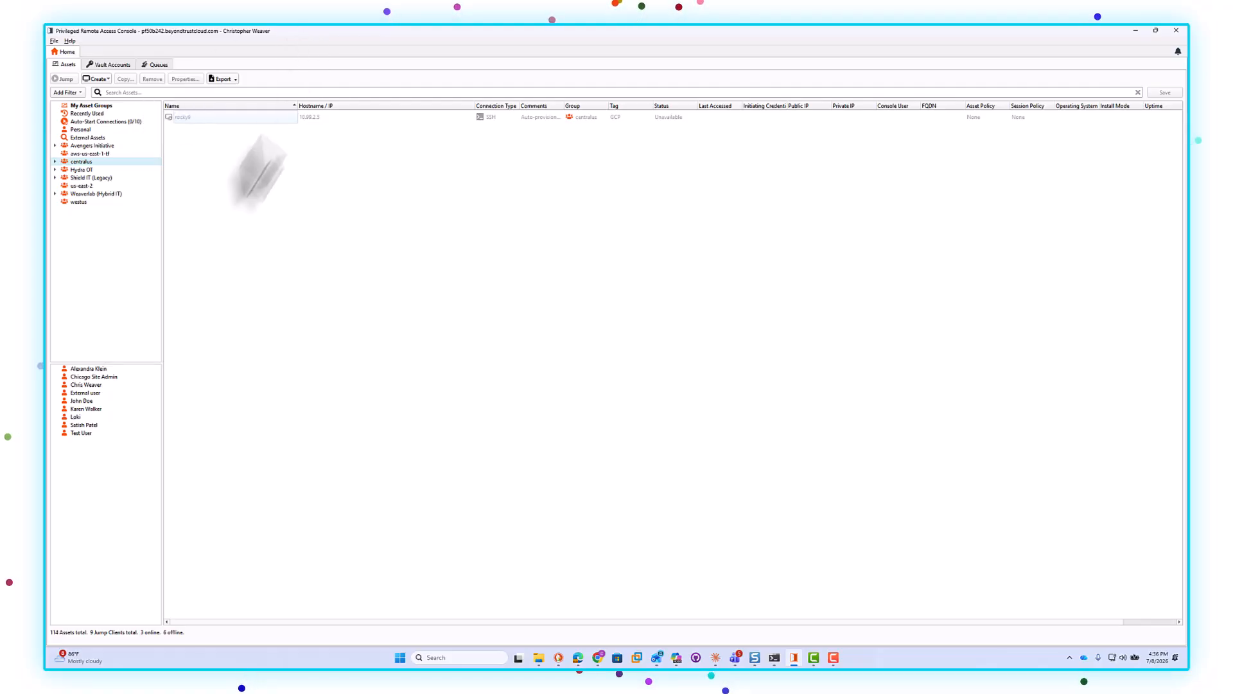
pyautogui.click(89, 170)
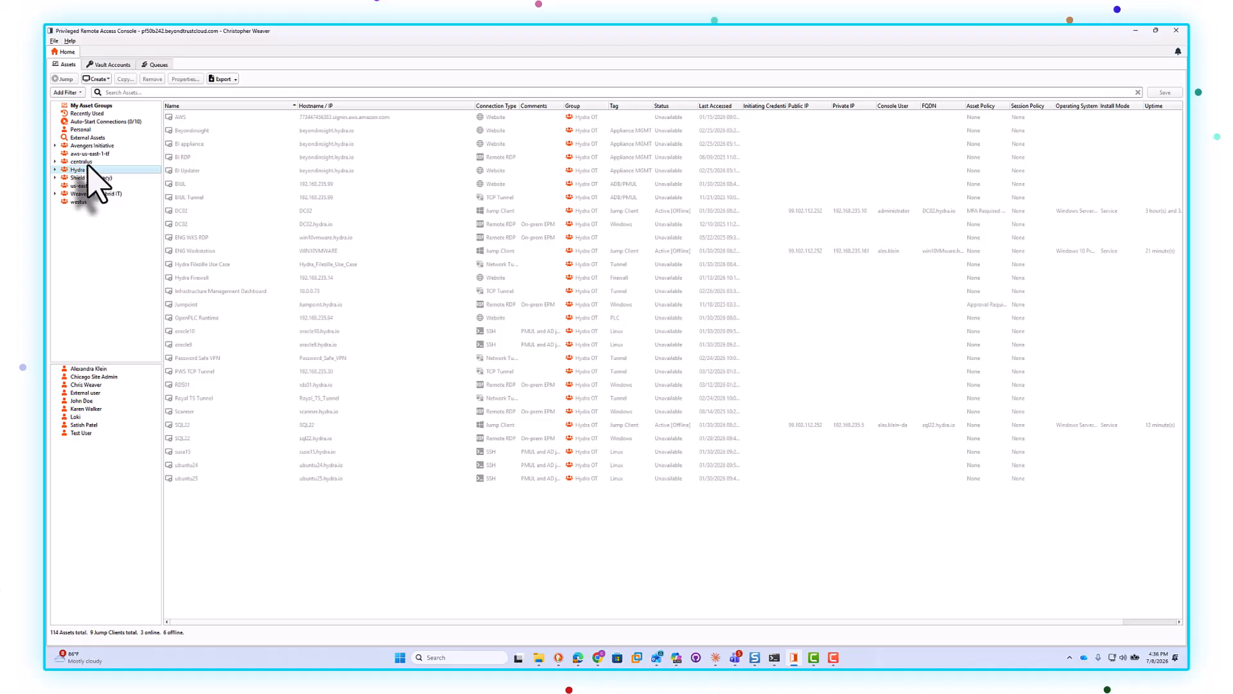
pyautogui.click(82, 161)
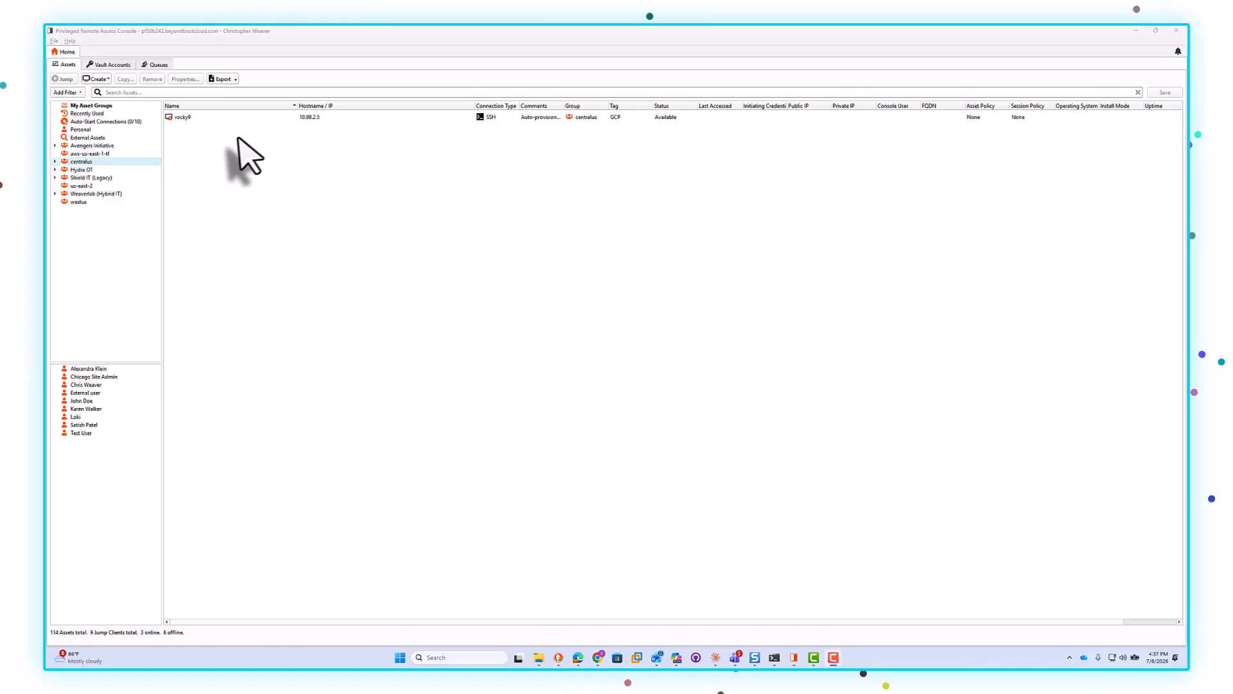
# Step: Jump to the rocky9 asset over SSH using the GCP User (gcp-user) stored credential and accept the unknown host key
pyautogui.click(183, 119)
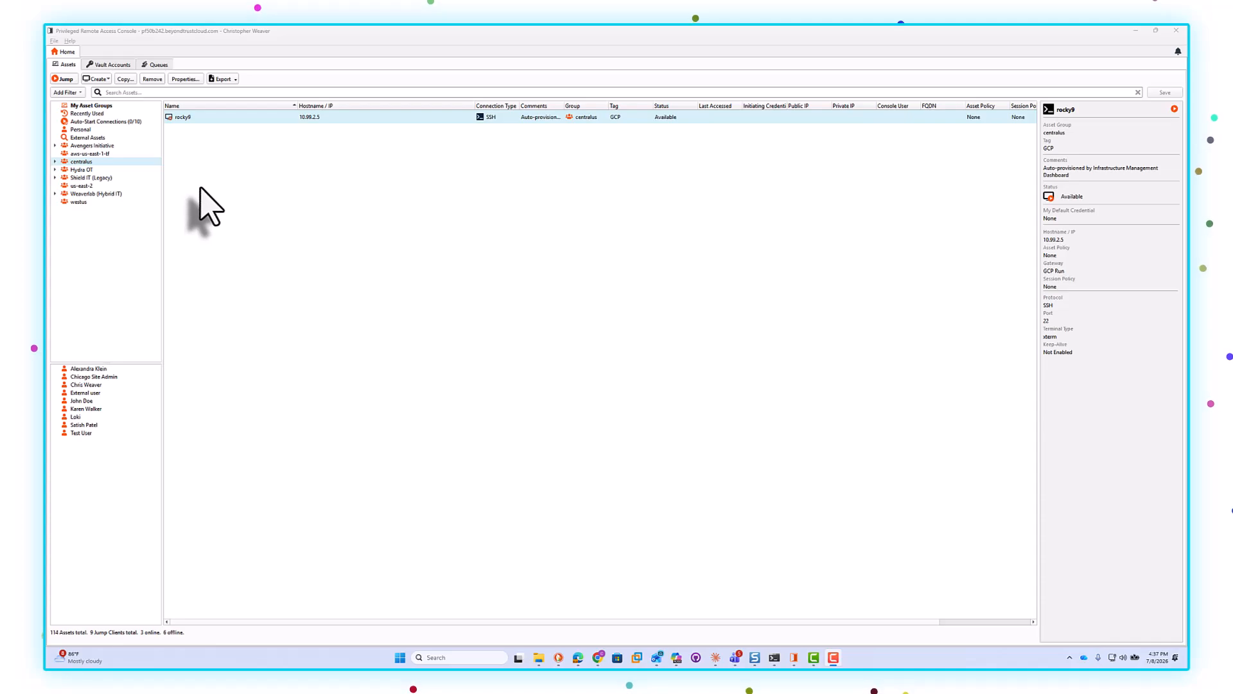
pyautogui.doubleClick(183, 118)
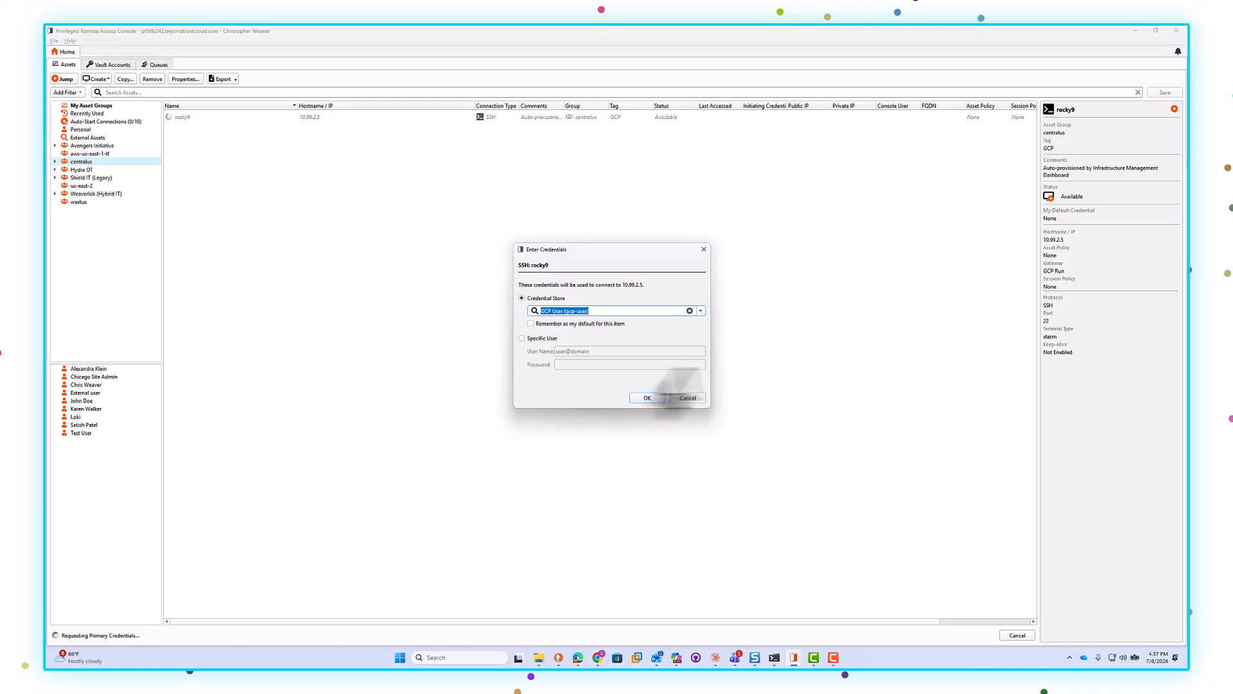
pyautogui.click(701, 311)
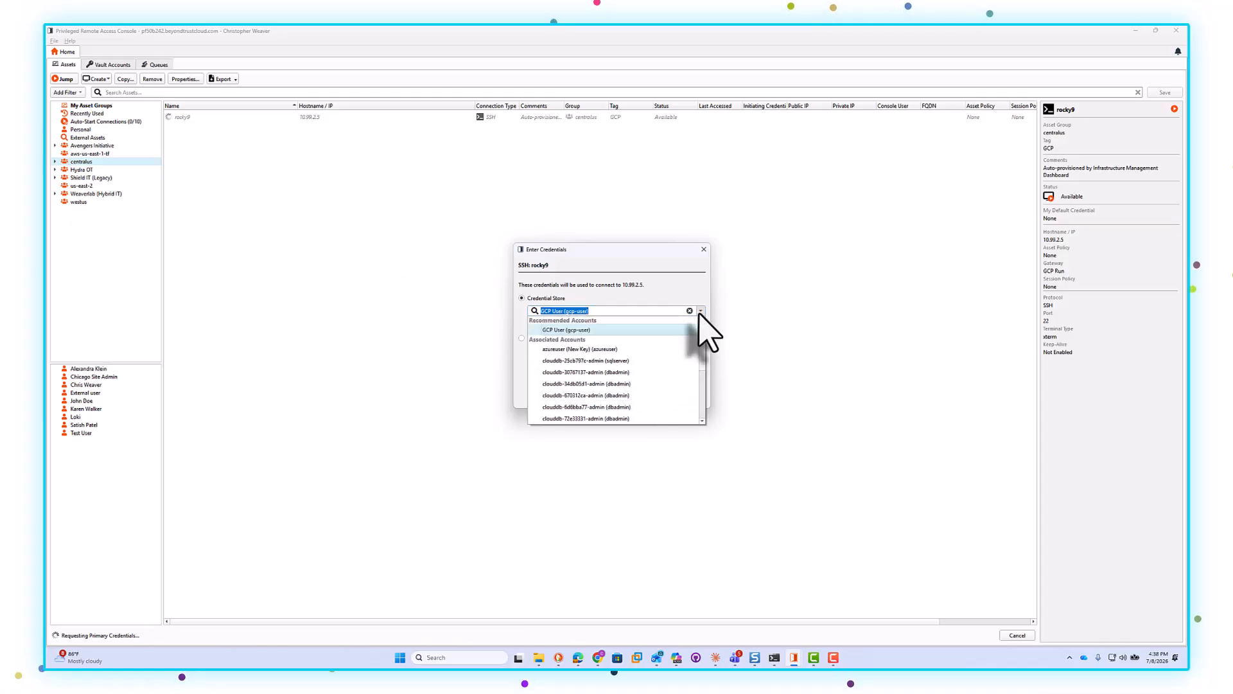
pyautogui.click(684, 296)
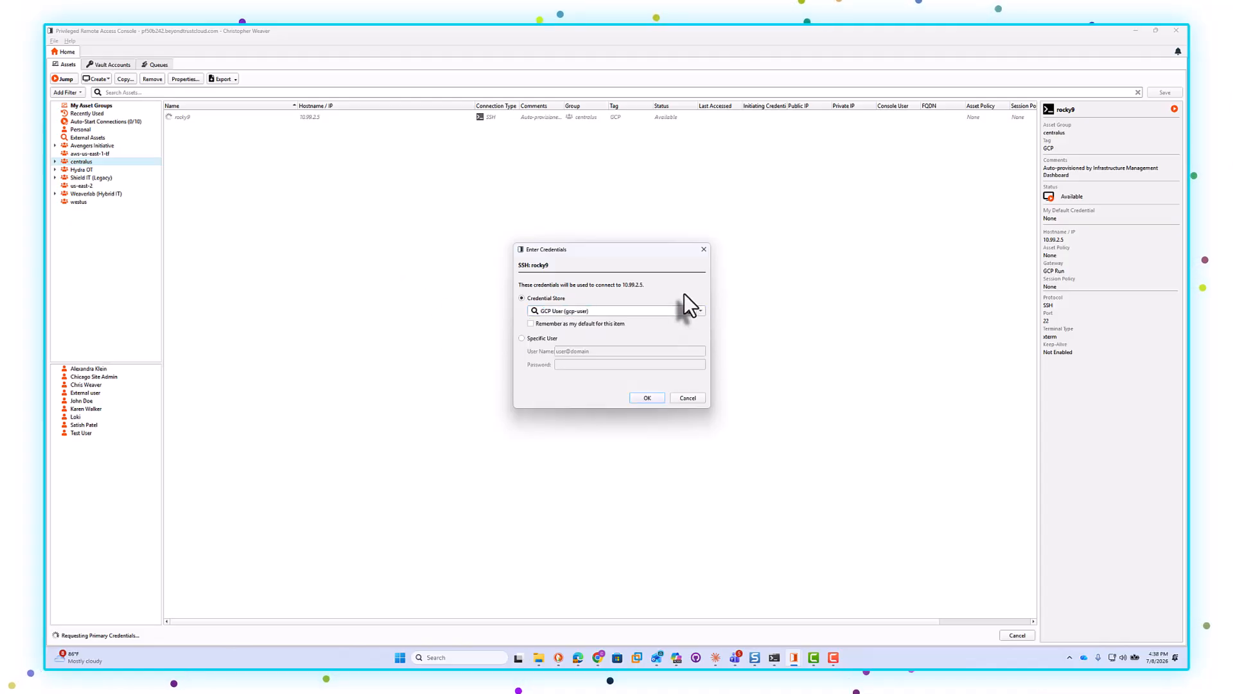
pyautogui.click(643, 399)
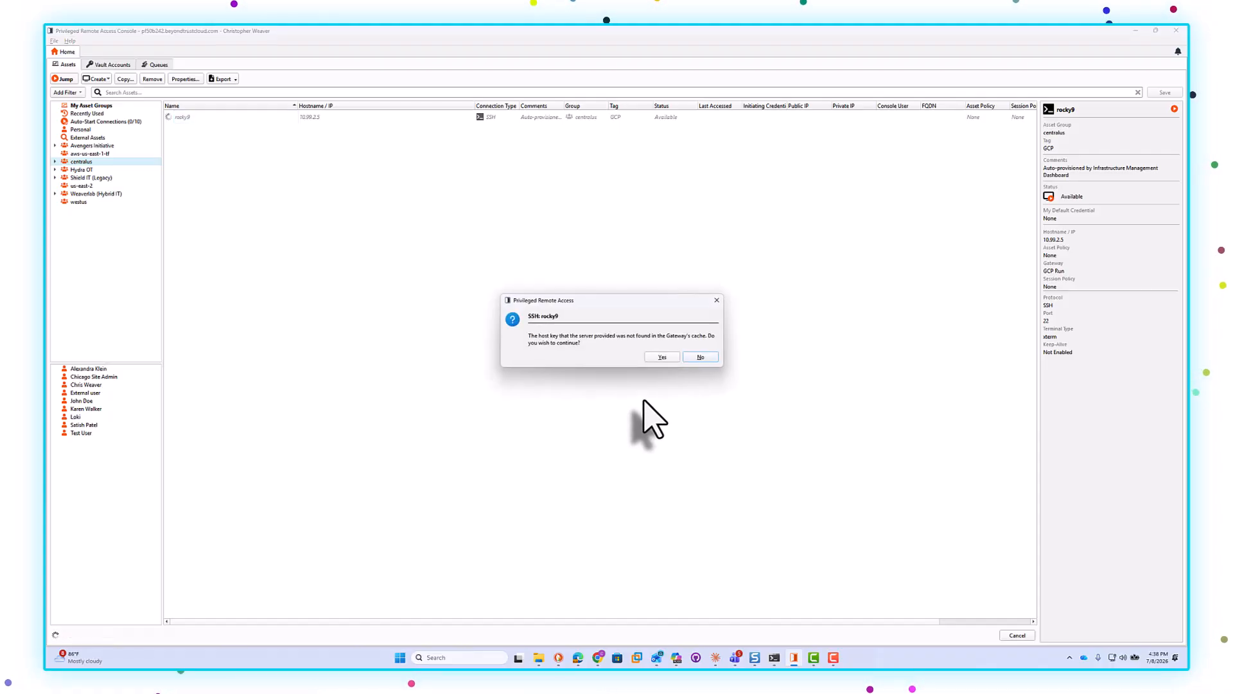
pyautogui.click(660, 357)
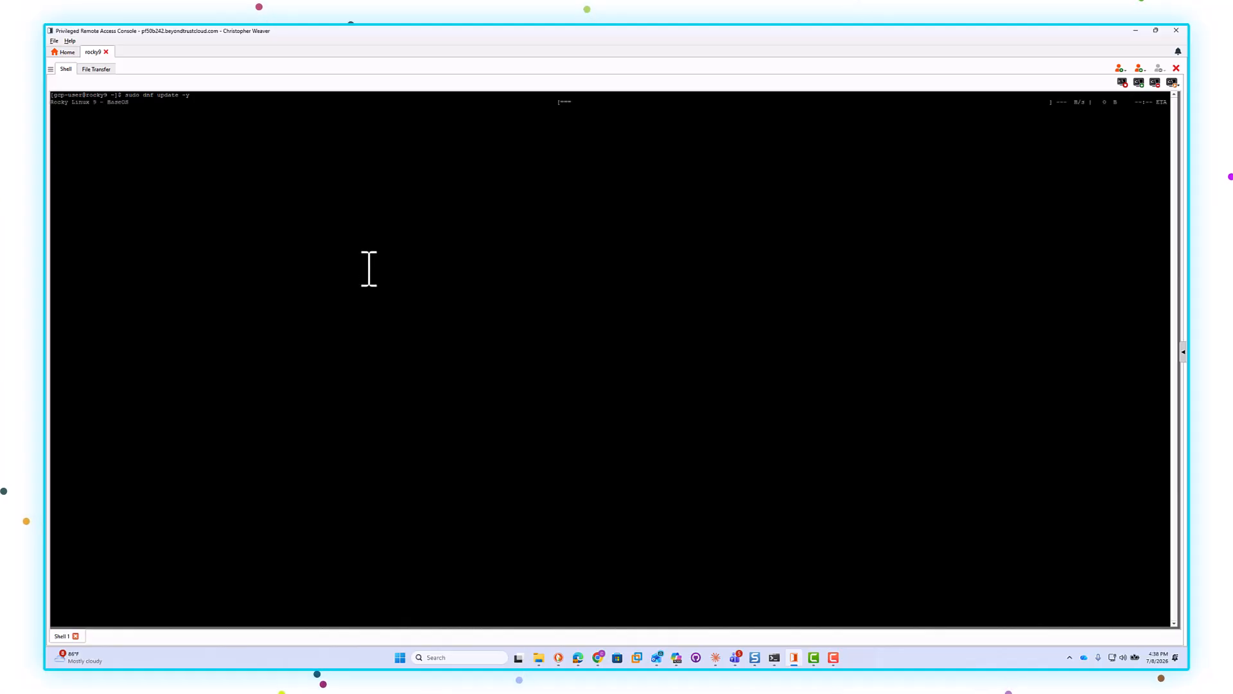
# Step: Look at the session's File Transfer view, return to the Shell, and minimize the console
pyautogui.click(96, 68)
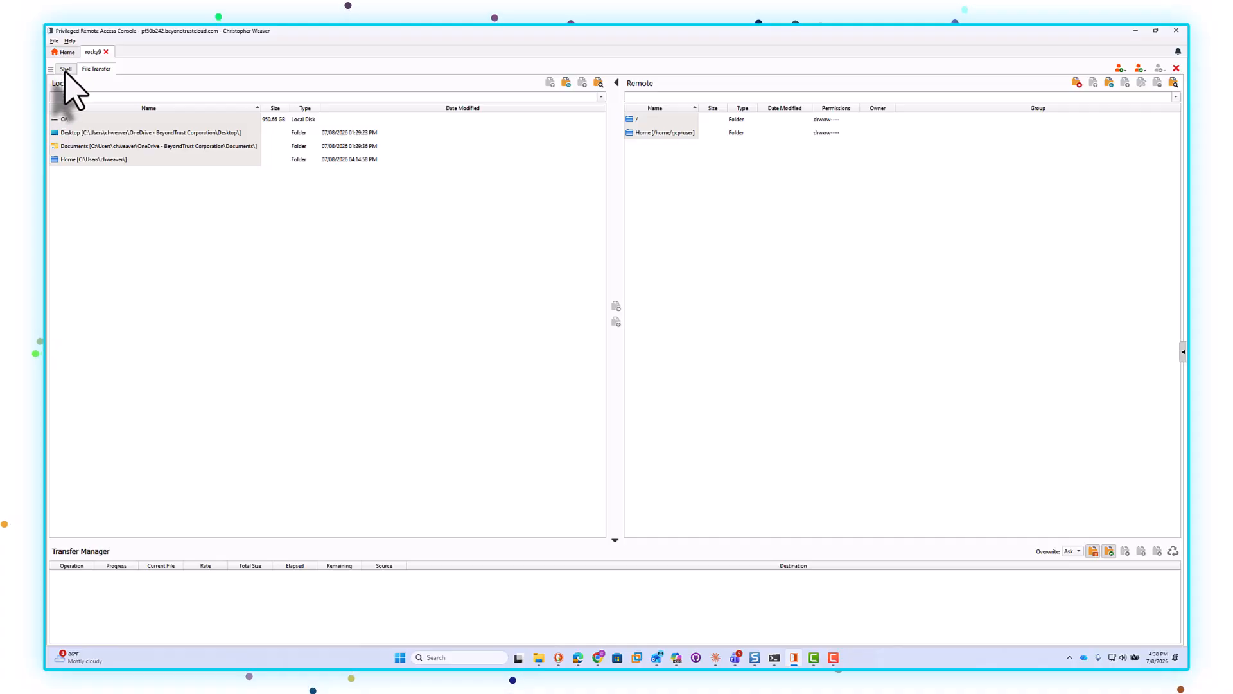
pyautogui.click(65, 68)
pyautogui.click(1136, 31)
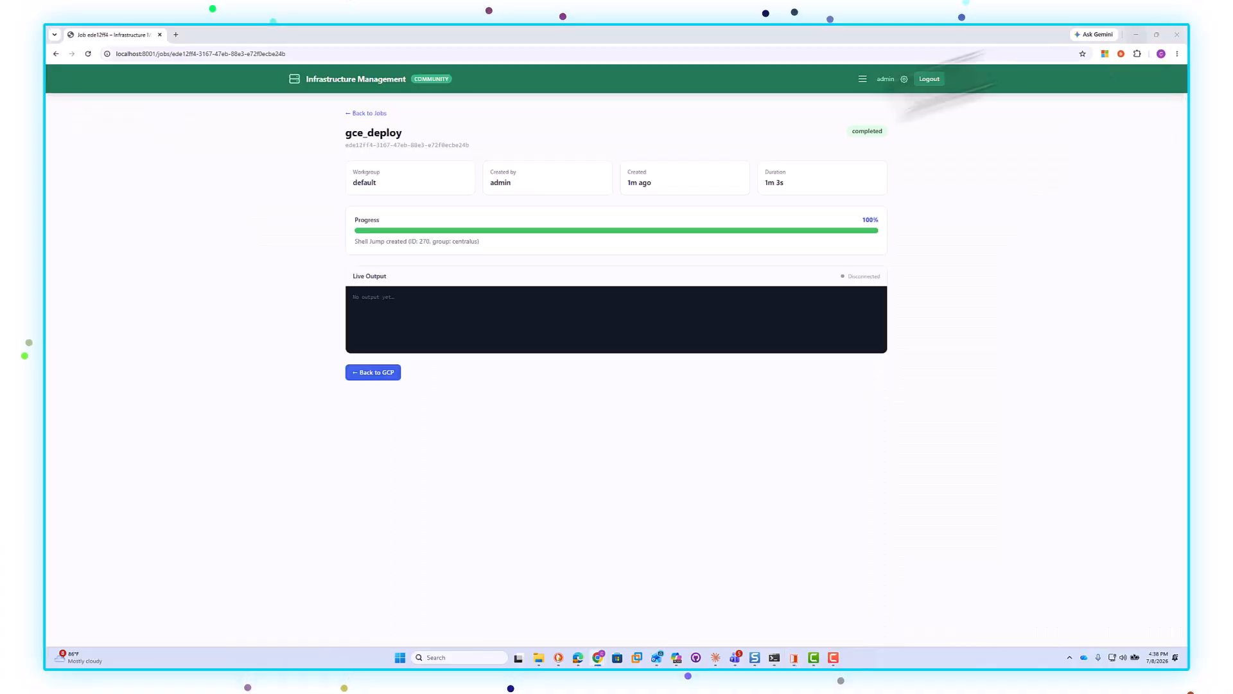
# Step: Open the Google Cloud Platform page of the infrastructure dashboard and show its Compute Instances list
pyautogui.click(863, 78)
pyautogui.click(1076, 164)
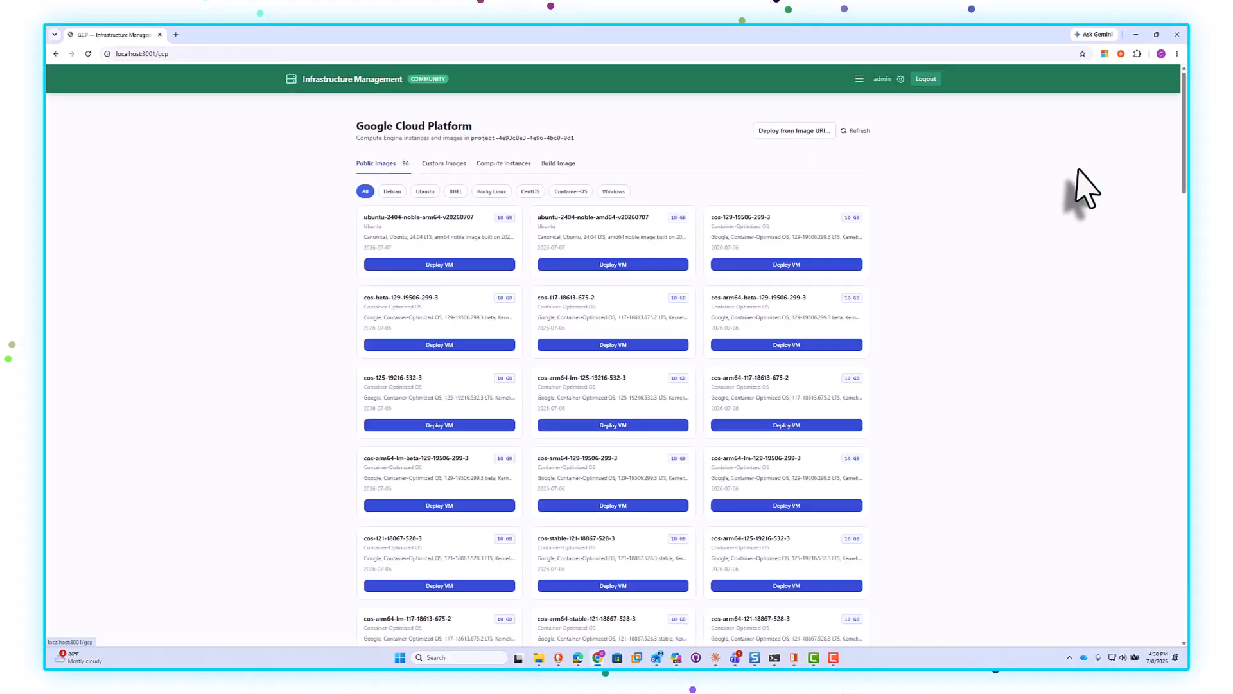
pyautogui.click(507, 164)
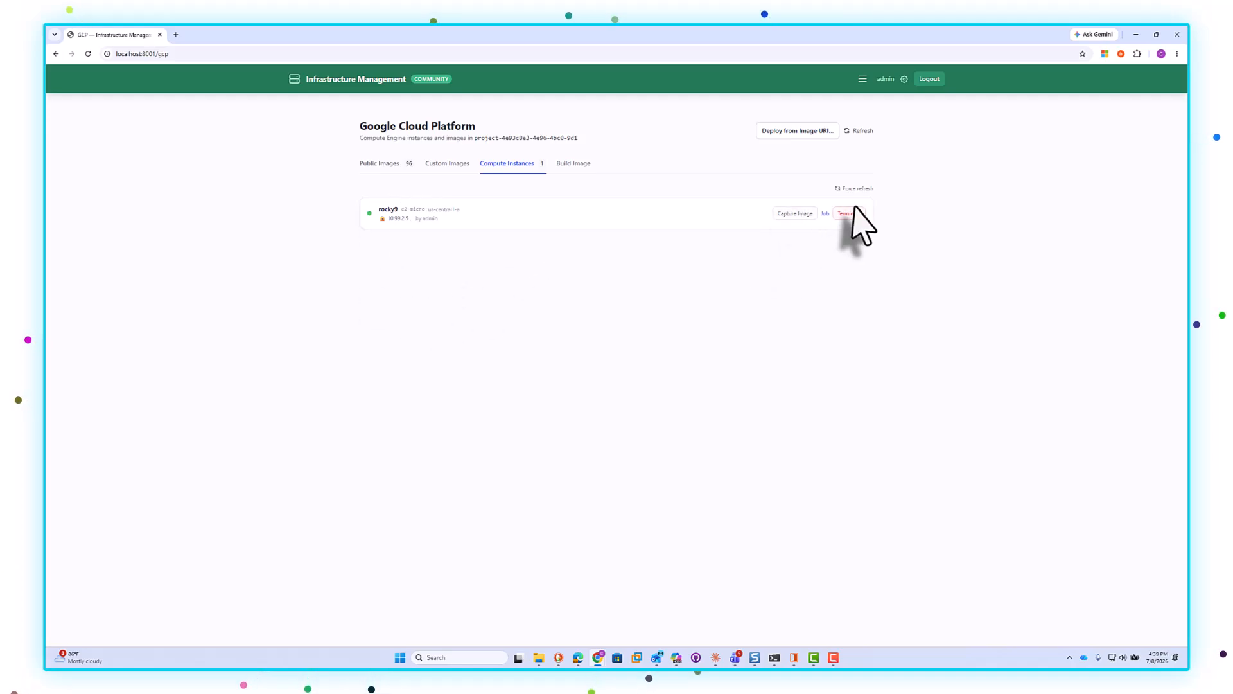
# Step: Inspect the rocky9 jumpoint among the GCE Container Instances on the Containers page
pyautogui.click(863, 79)
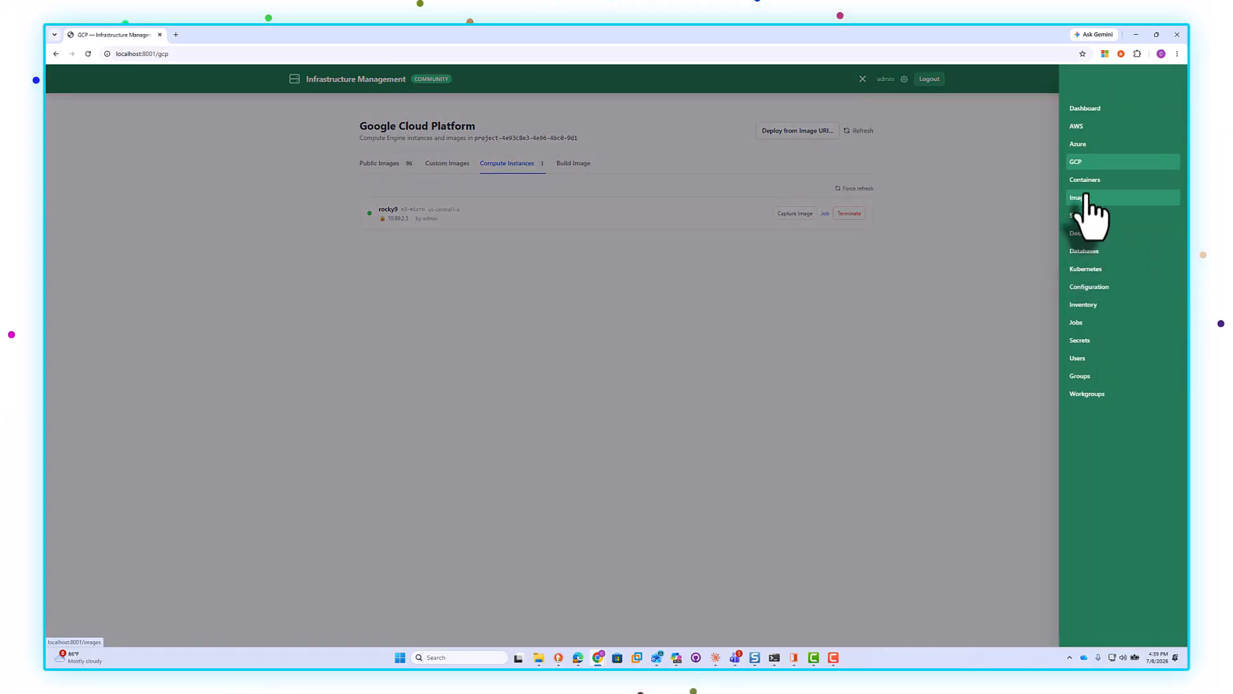
pyautogui.click(1084, 181)
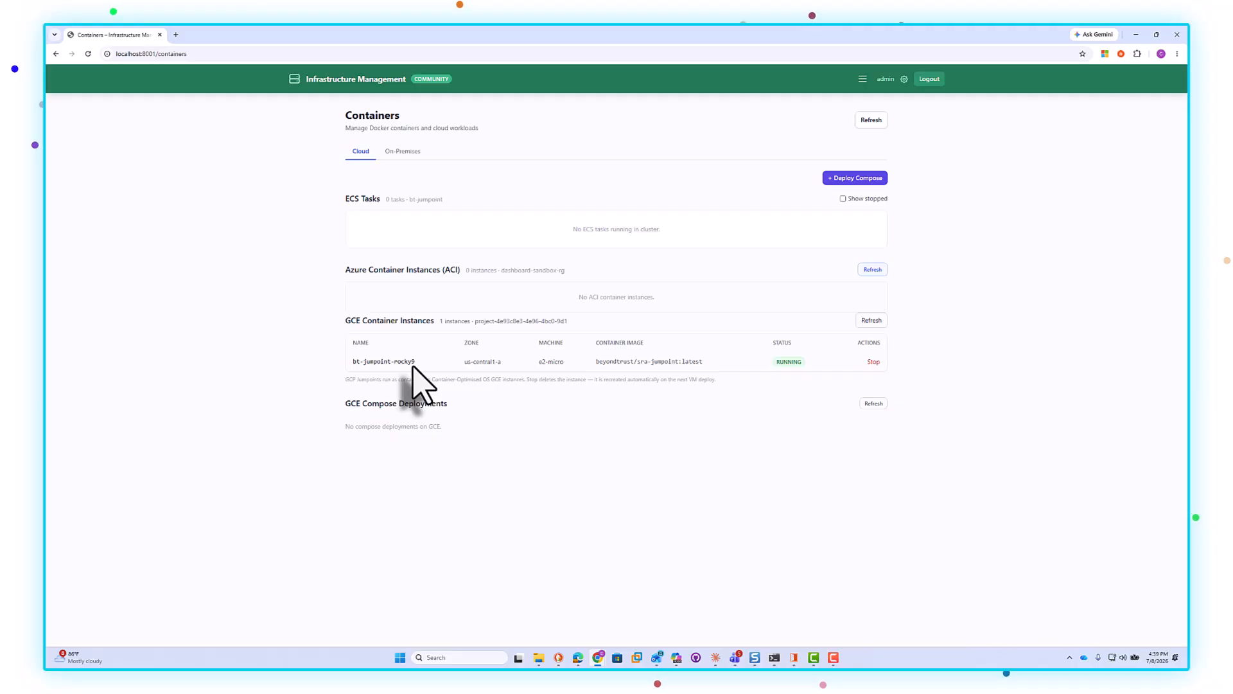
pyautogui.moveTo(565, 363); pyautogui.dragTo(359, 366)
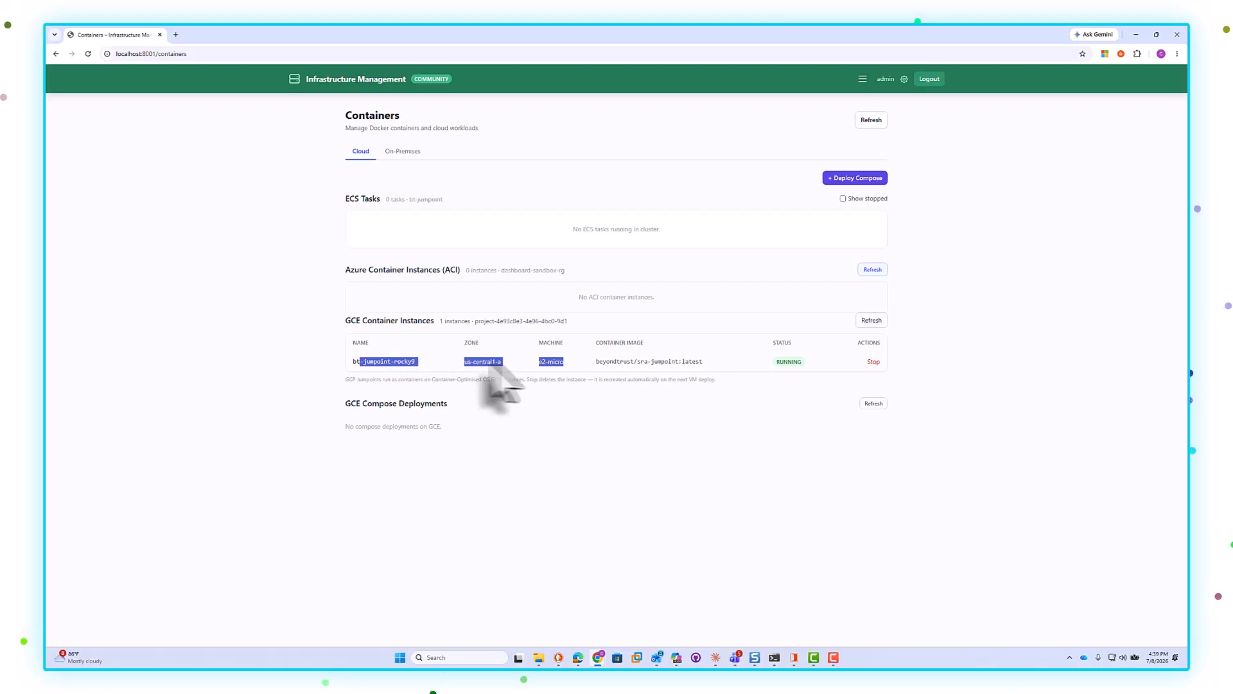
pyautogui.click(931, 334)
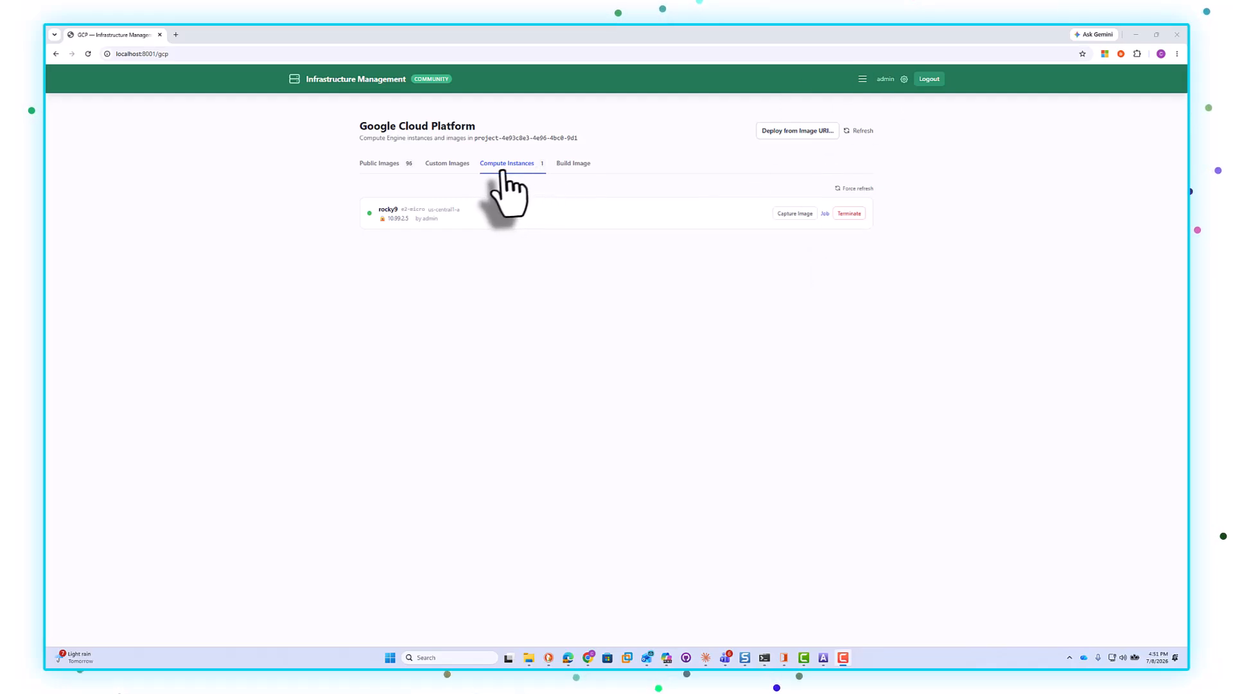
# Step: Terminate the rocky9 compute instance and confirm the permanent deletion
pyautogui.click(863, 79)
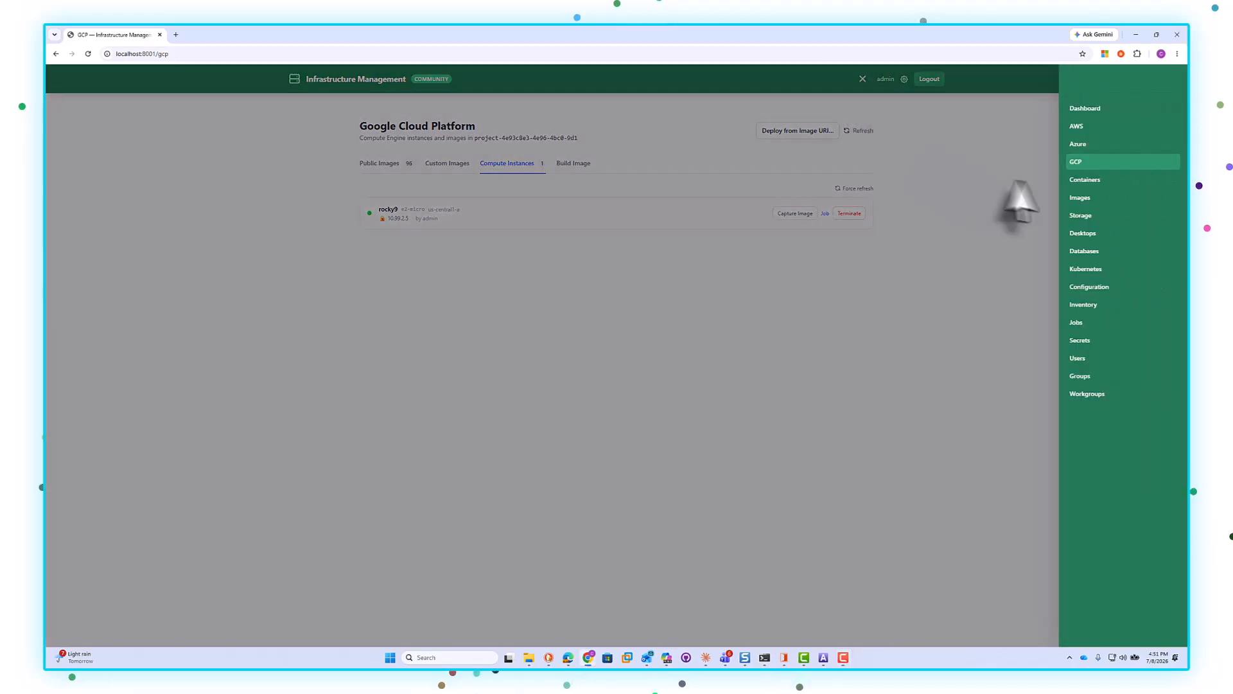
pyautogui.click(890, 257)
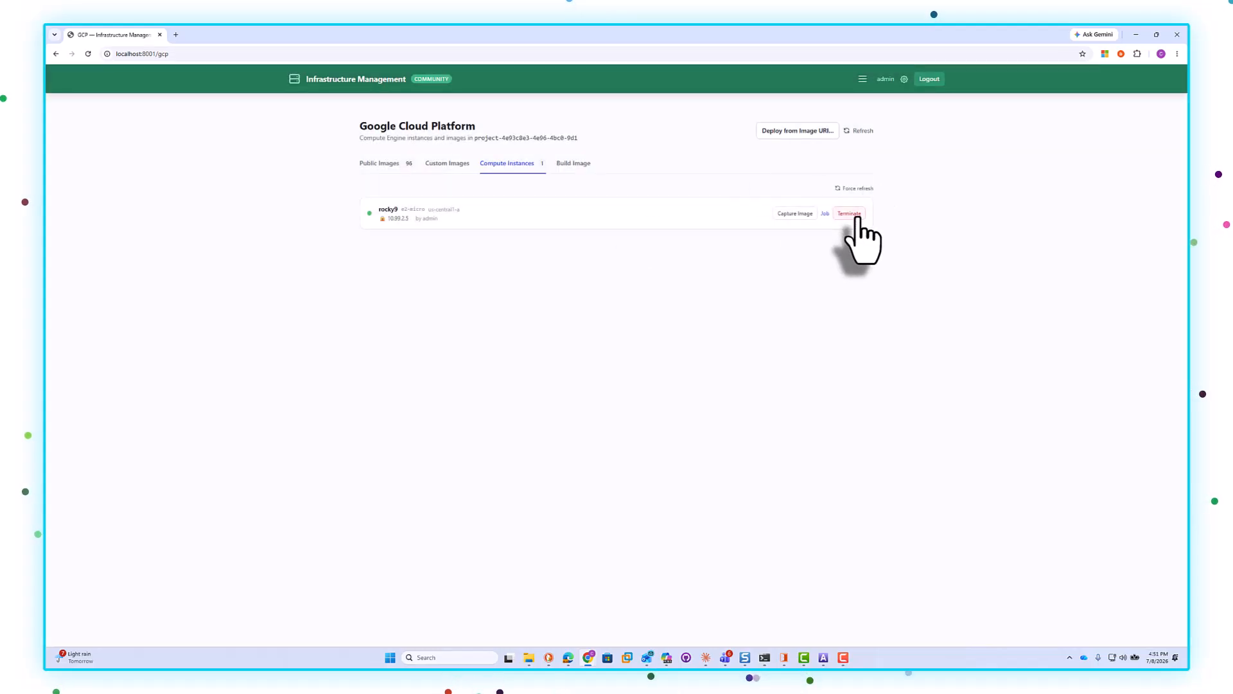
pyautogui.click(850, 214)
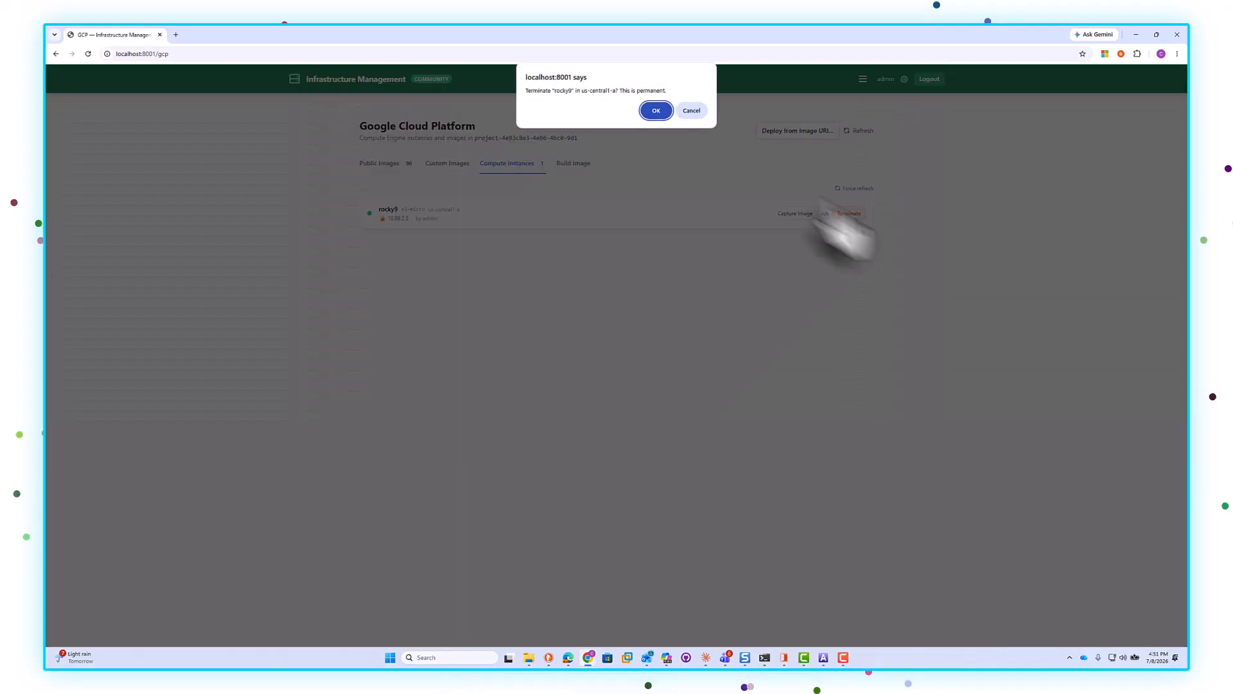
pyautogui.click(654, 110)
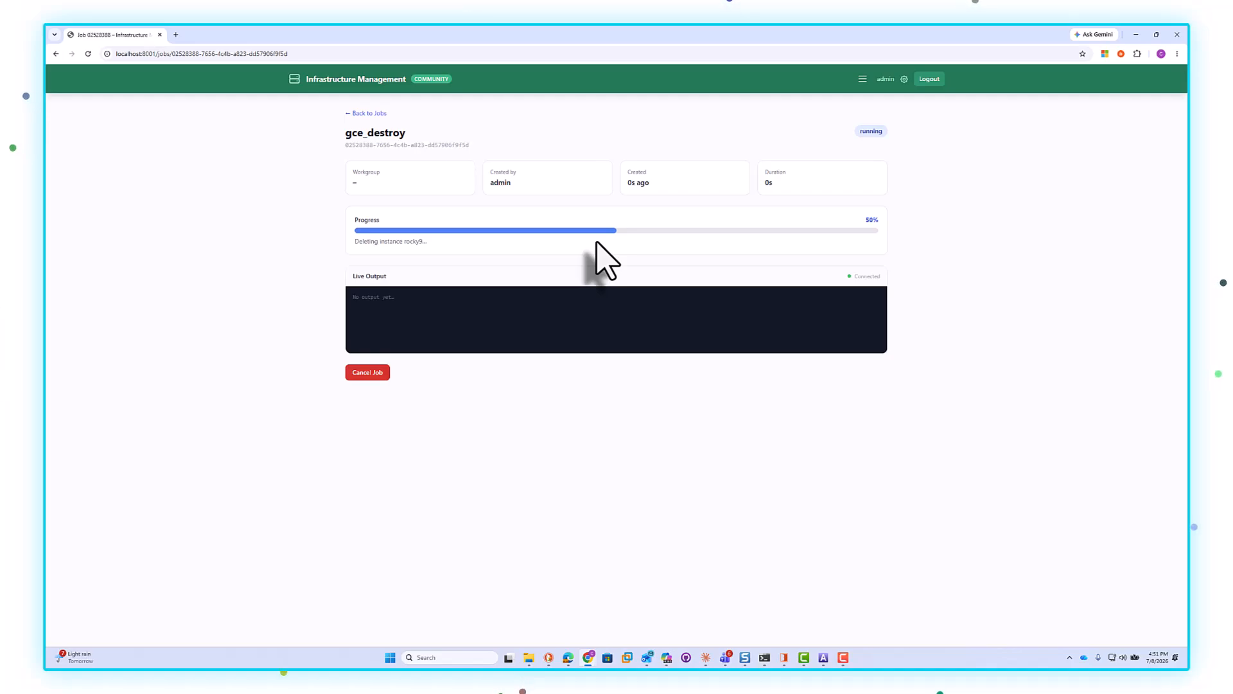
# Step: Switch to the remote access console to check the centralus asset group, then minimize it
pyautogui.click(785, 657)
pyautogui.click(111, 69)
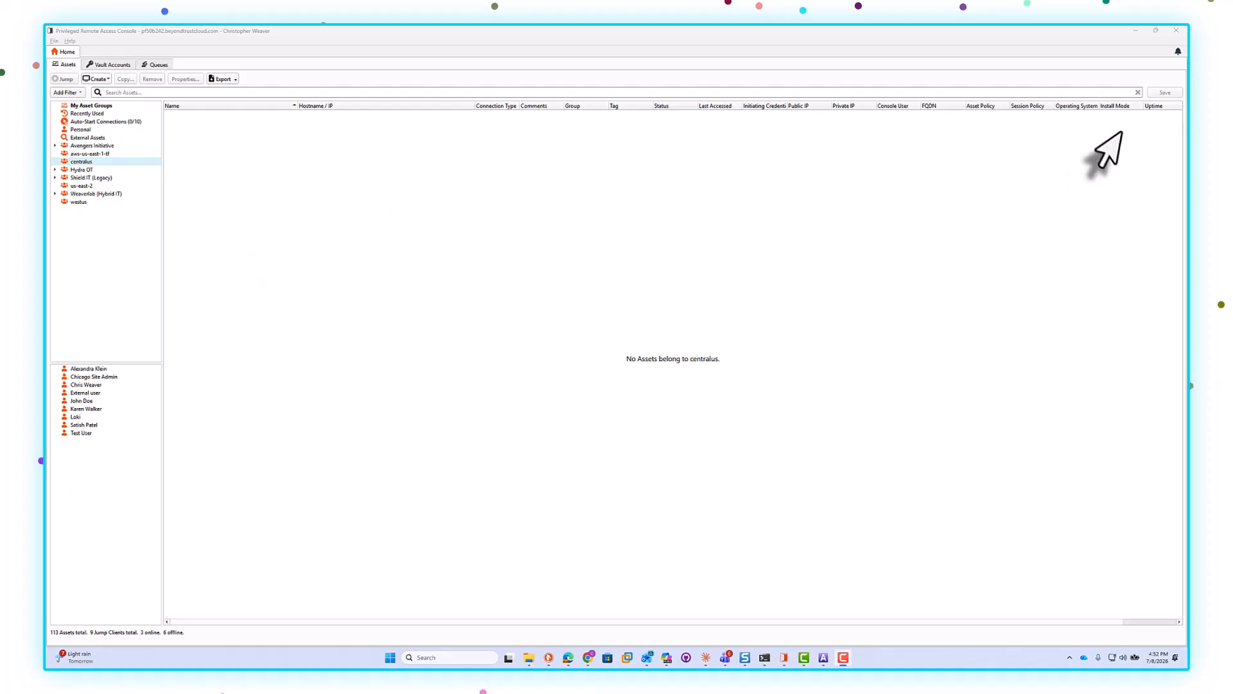
pyautogui.click(1136, 31)
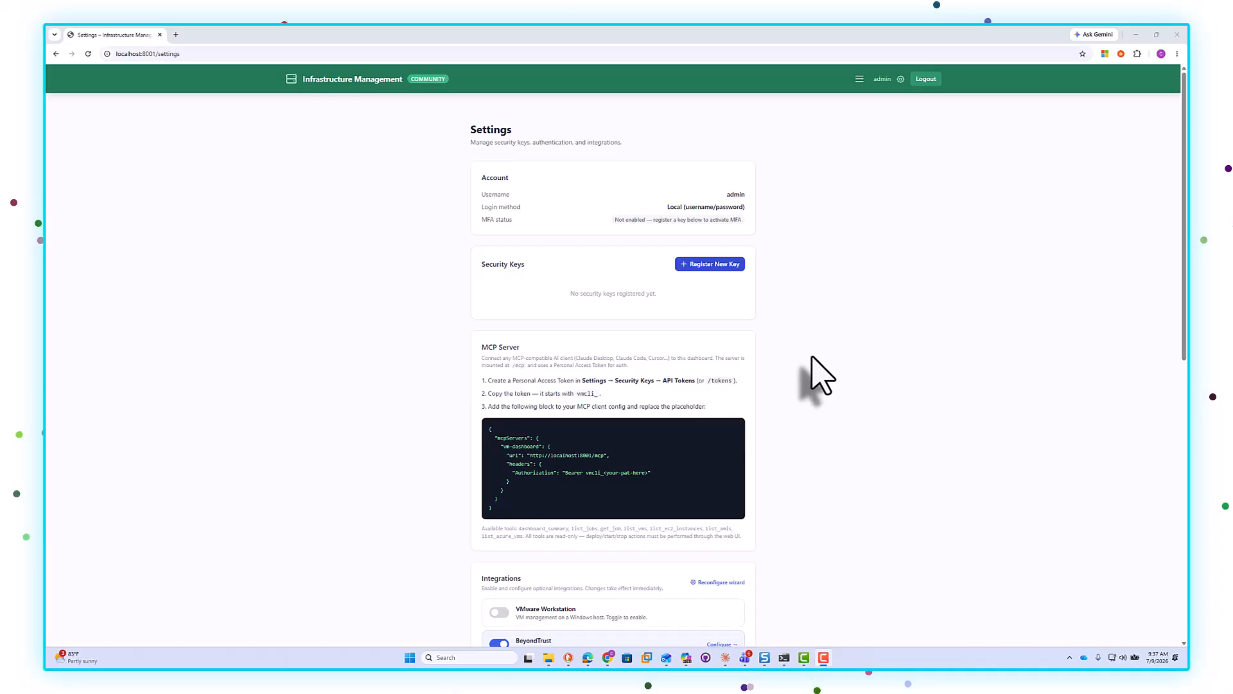
# Step: Scroll through the dashboard Settings page to review the Integrations and Preview features sections
pyautogui.scroll(-1, 811, 357)
pyautogui.scroll(-2, 811, 359)
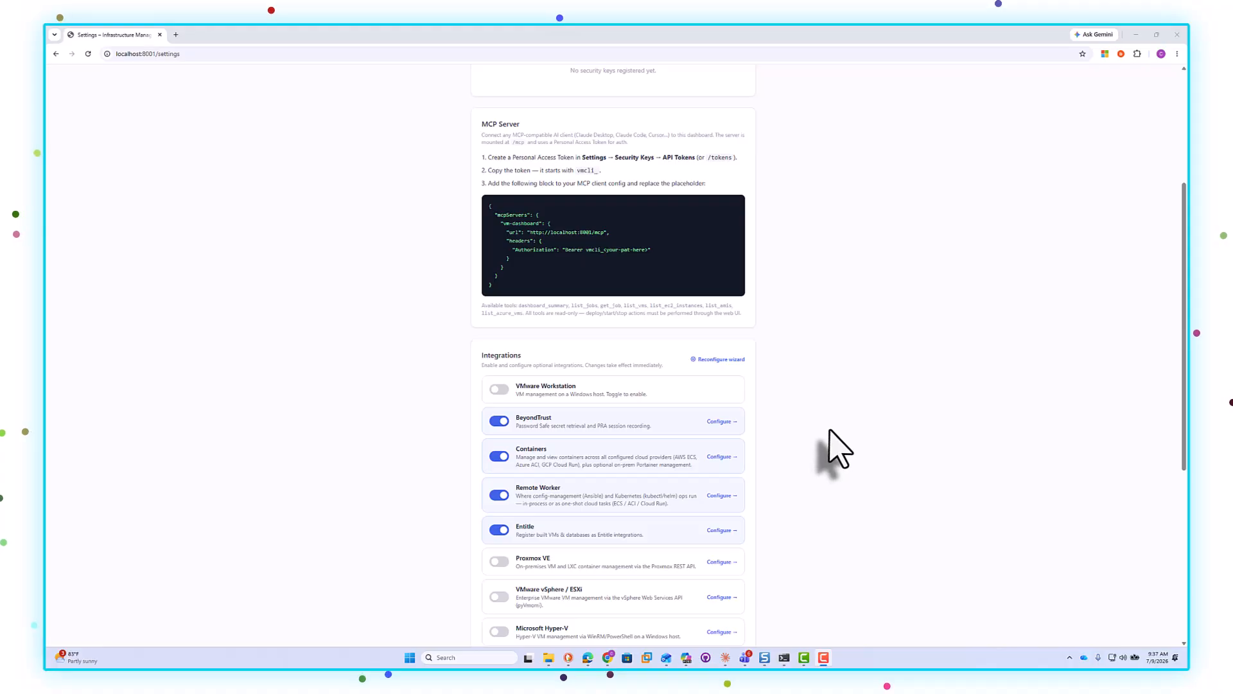
pyautogui.scroll(-1, 829, 436)
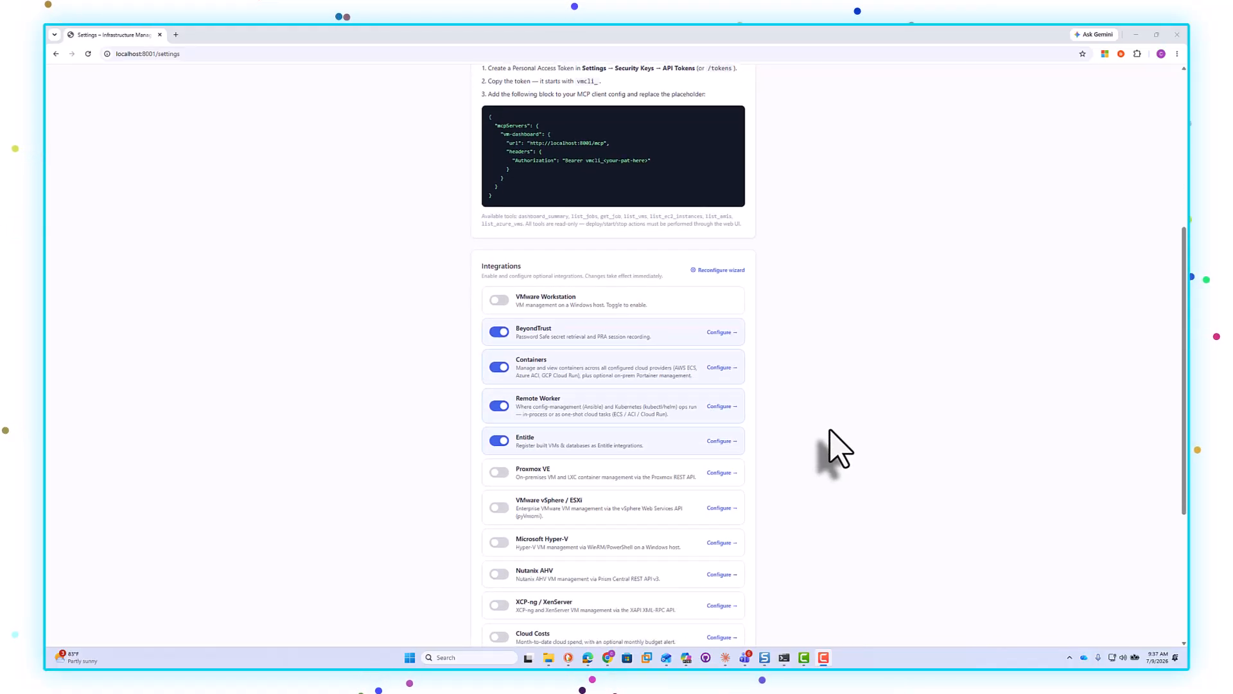
pyautogui.scroll(-2, 656, 478)
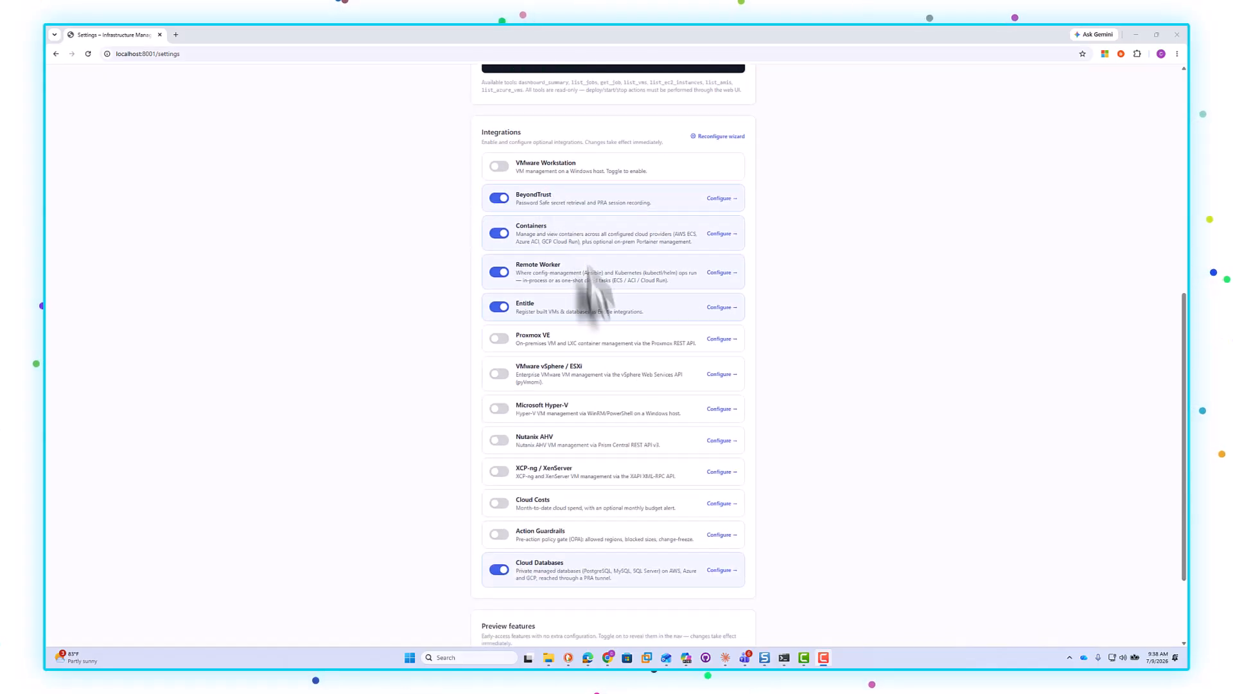
pyautogui.scroll(-2, 629, 482)
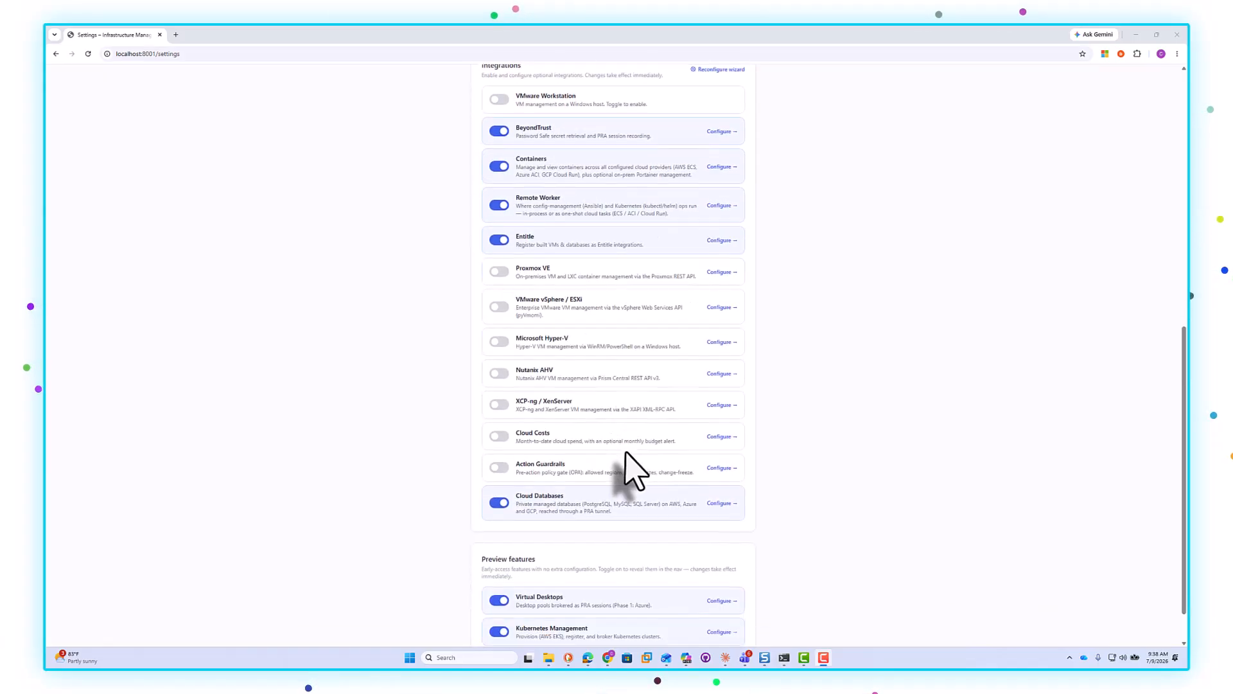